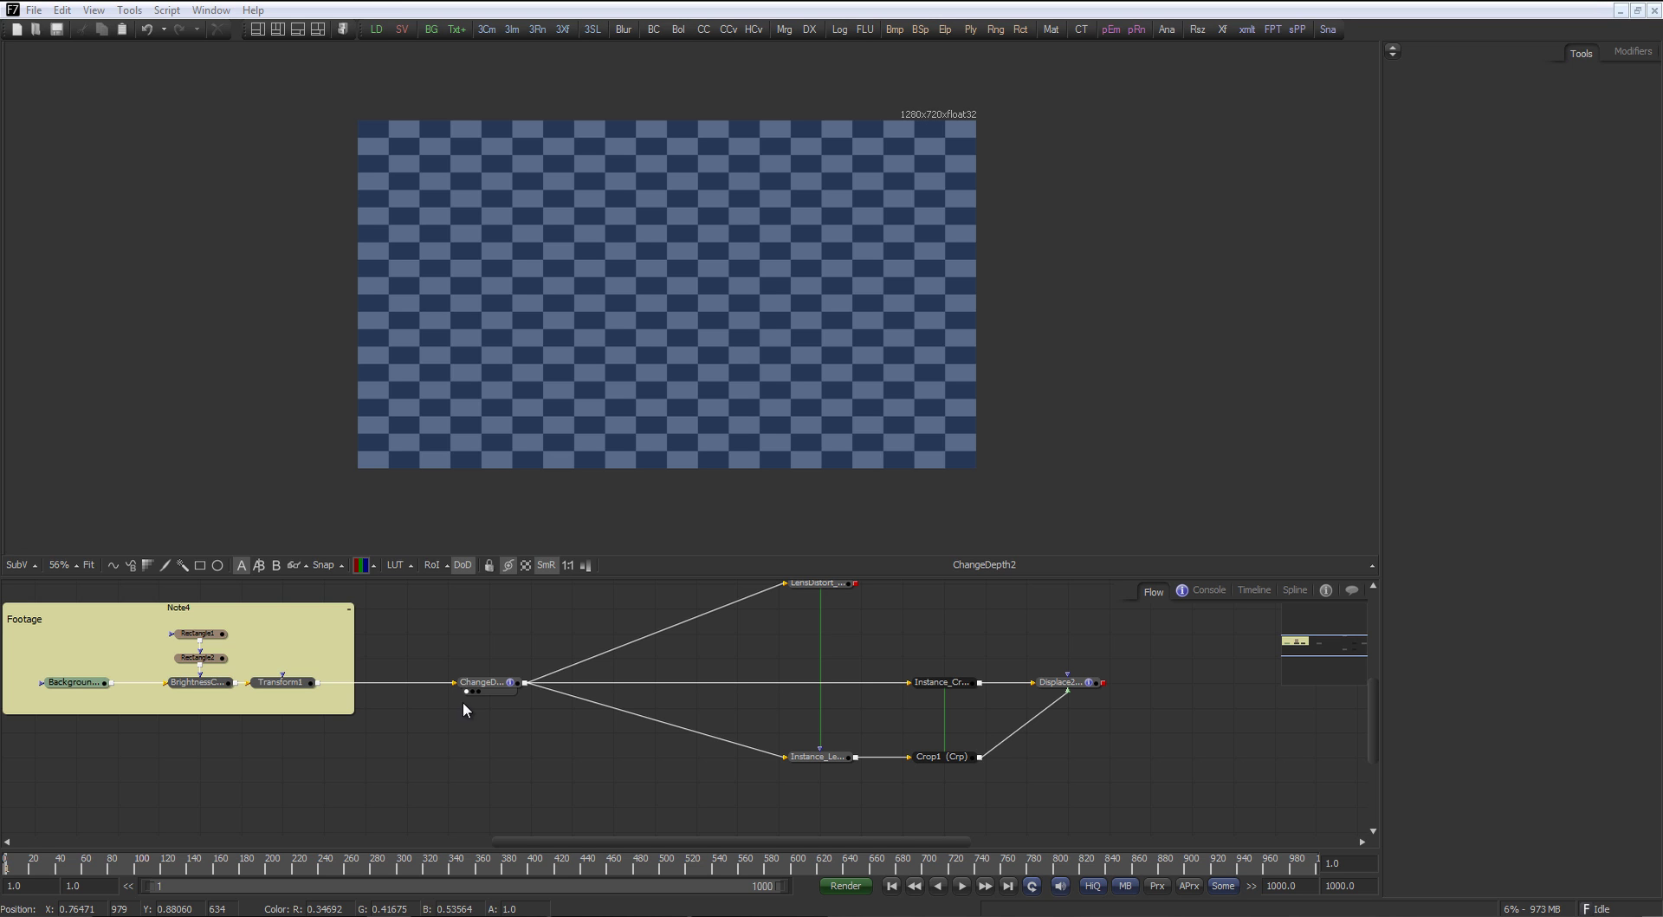
Preview Transform1, ChangeDepth2 and LensDistort_Ref in the viewer, and set LensDistort_Ref's Low Order Distortion to 0.3
drag(279, 681, 363, 435)
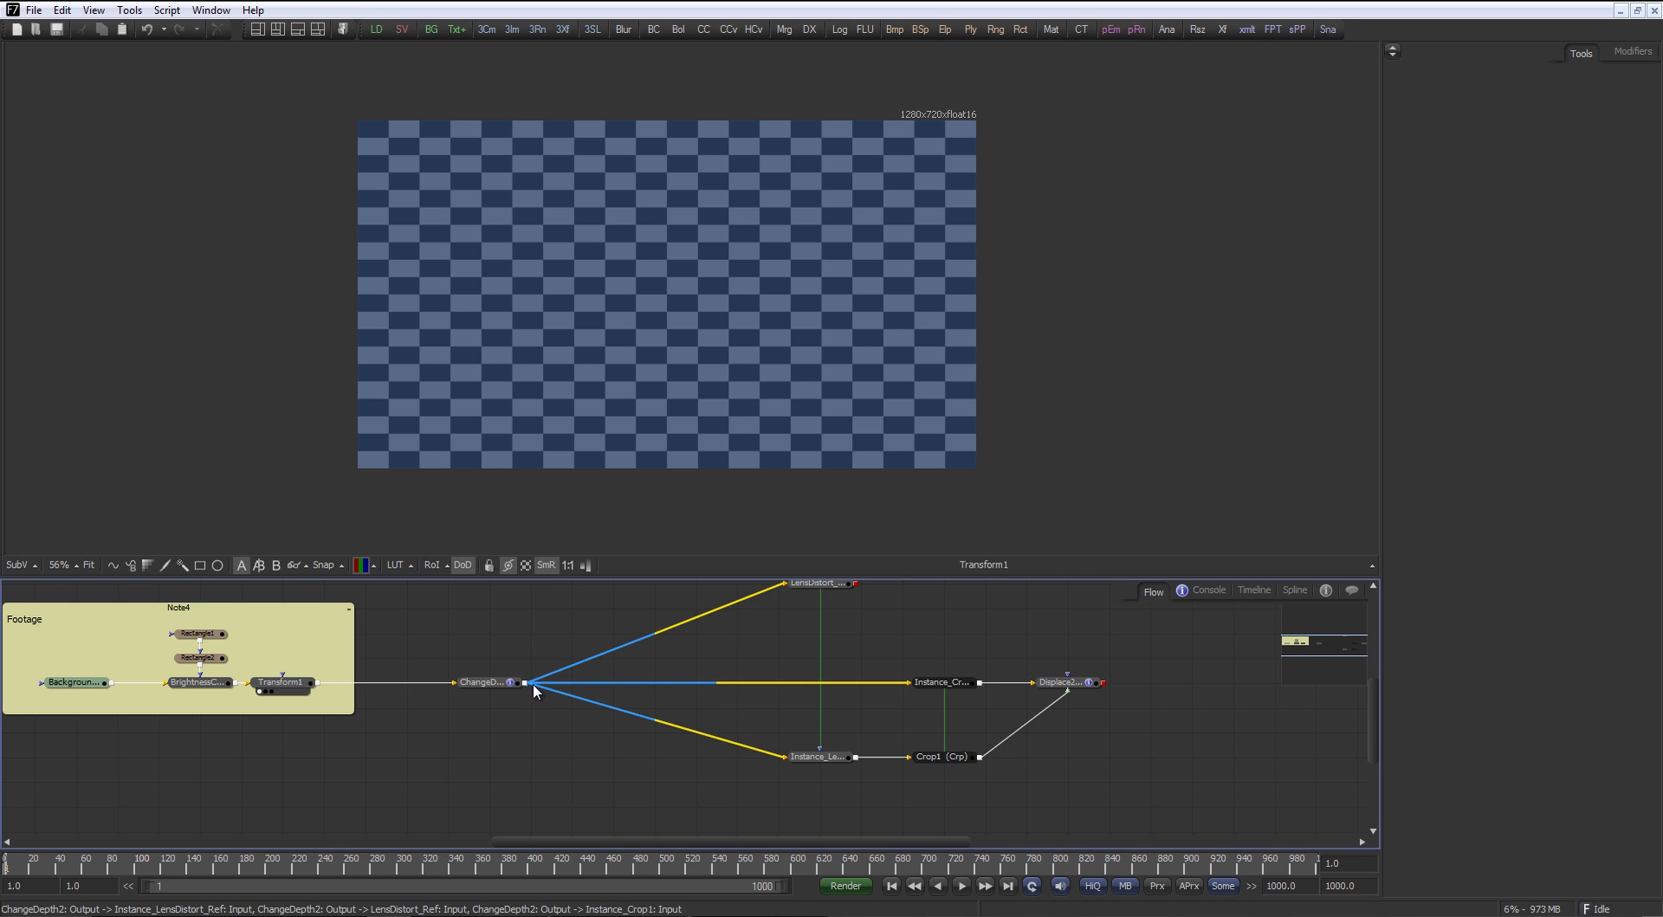
drag(539, 689, 497, 371)
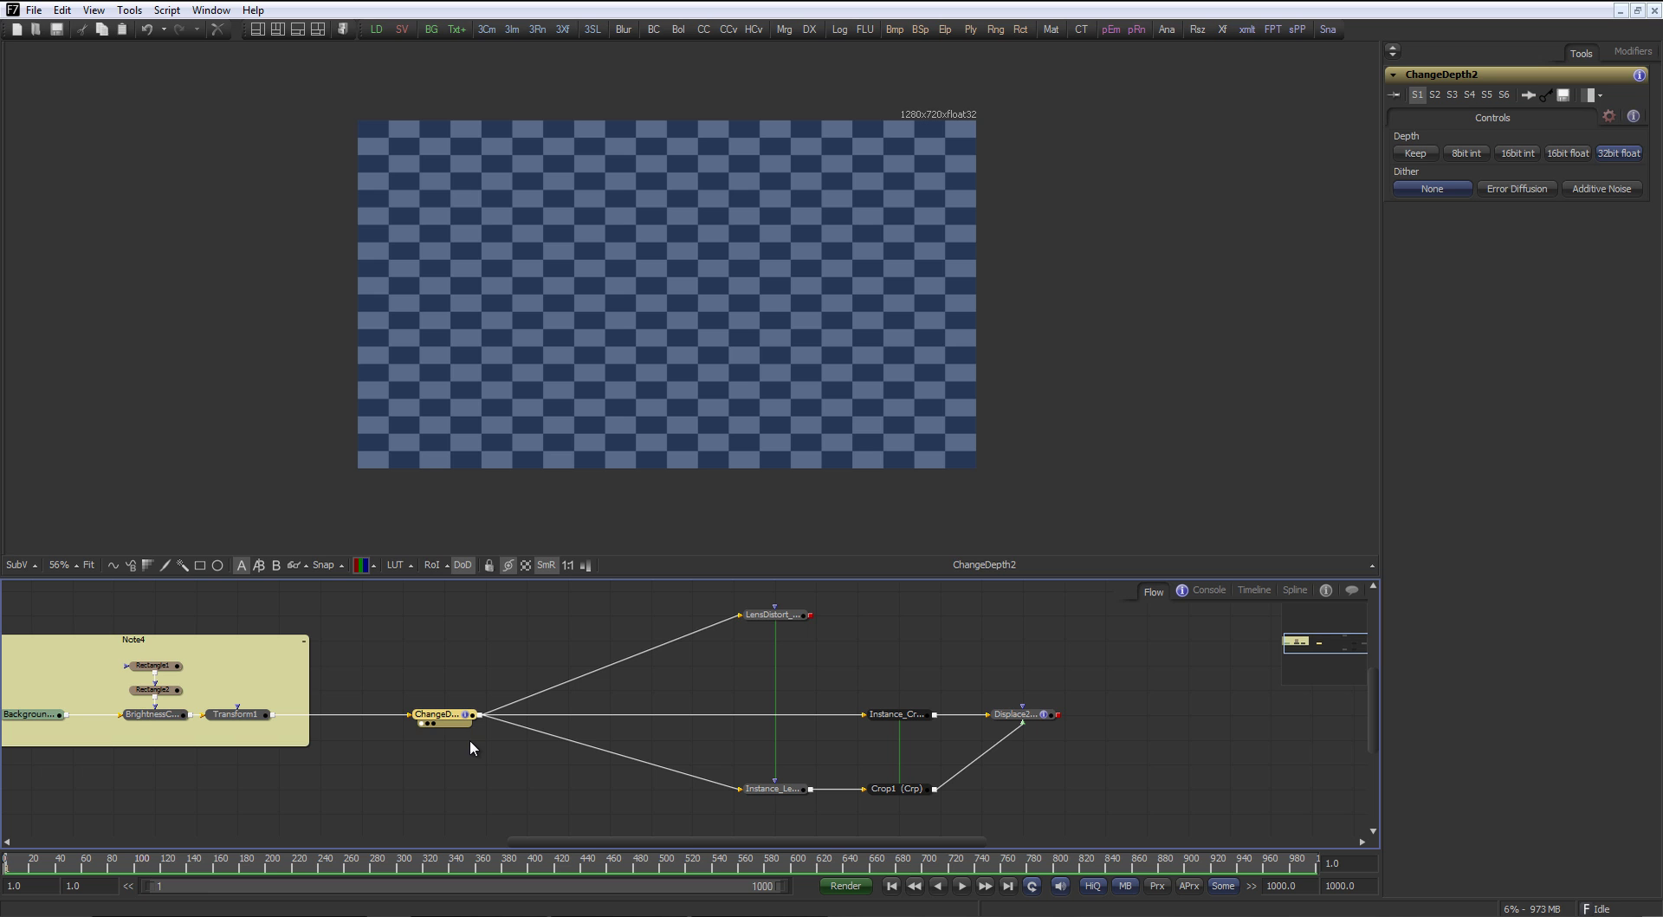
click(790, 614)
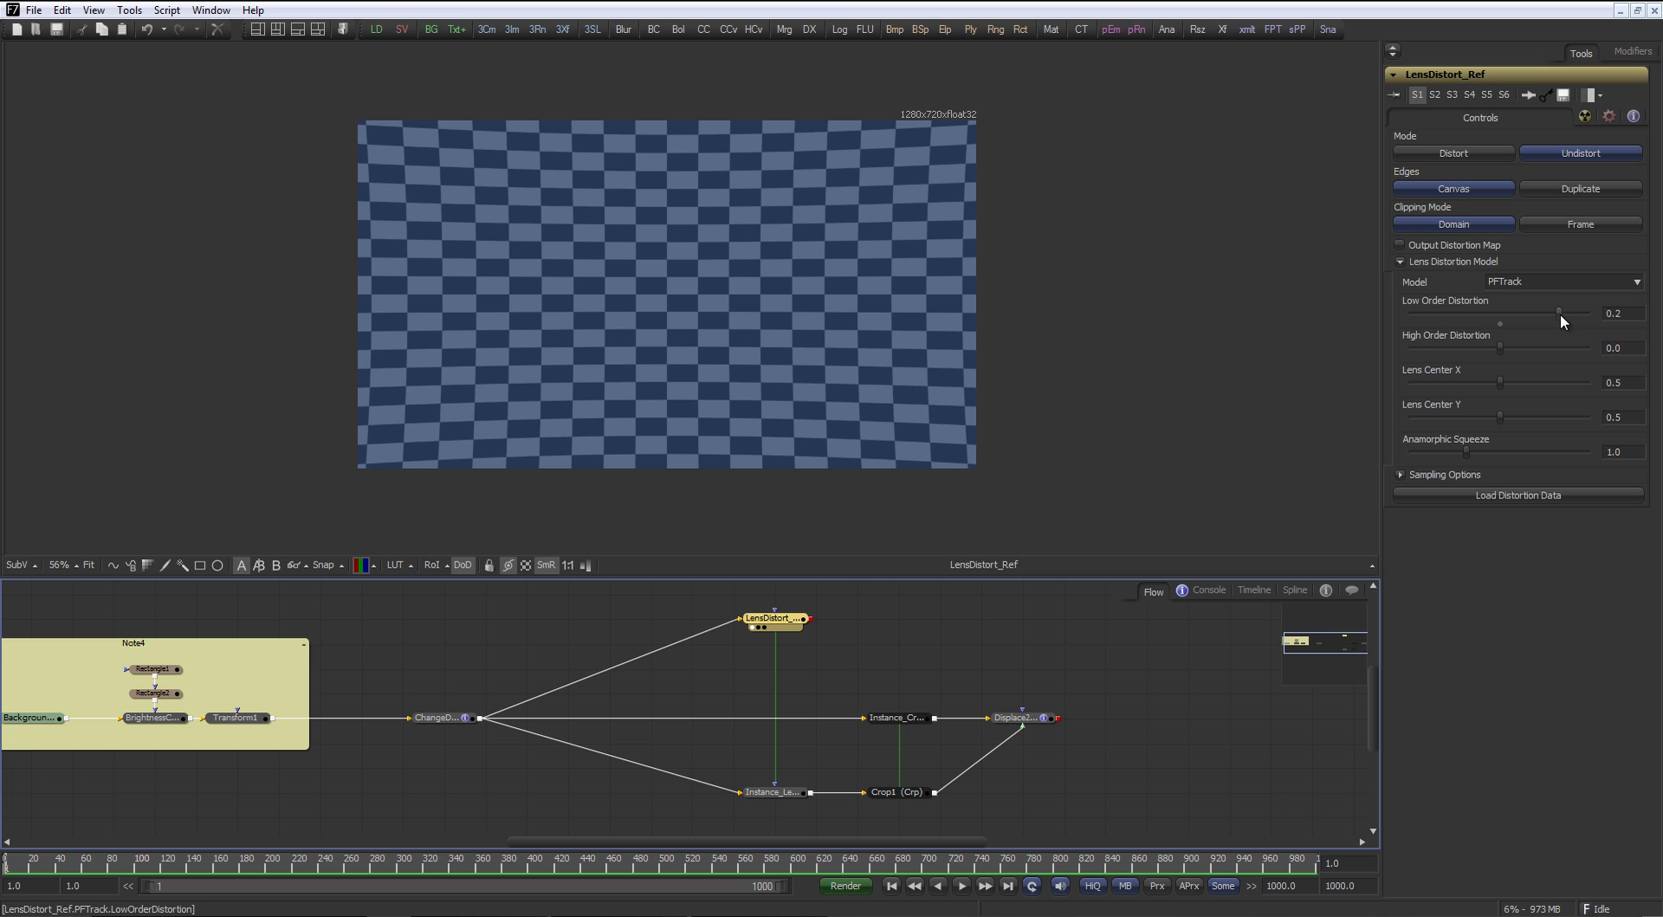
drag(1558, 314, 1594, 310)
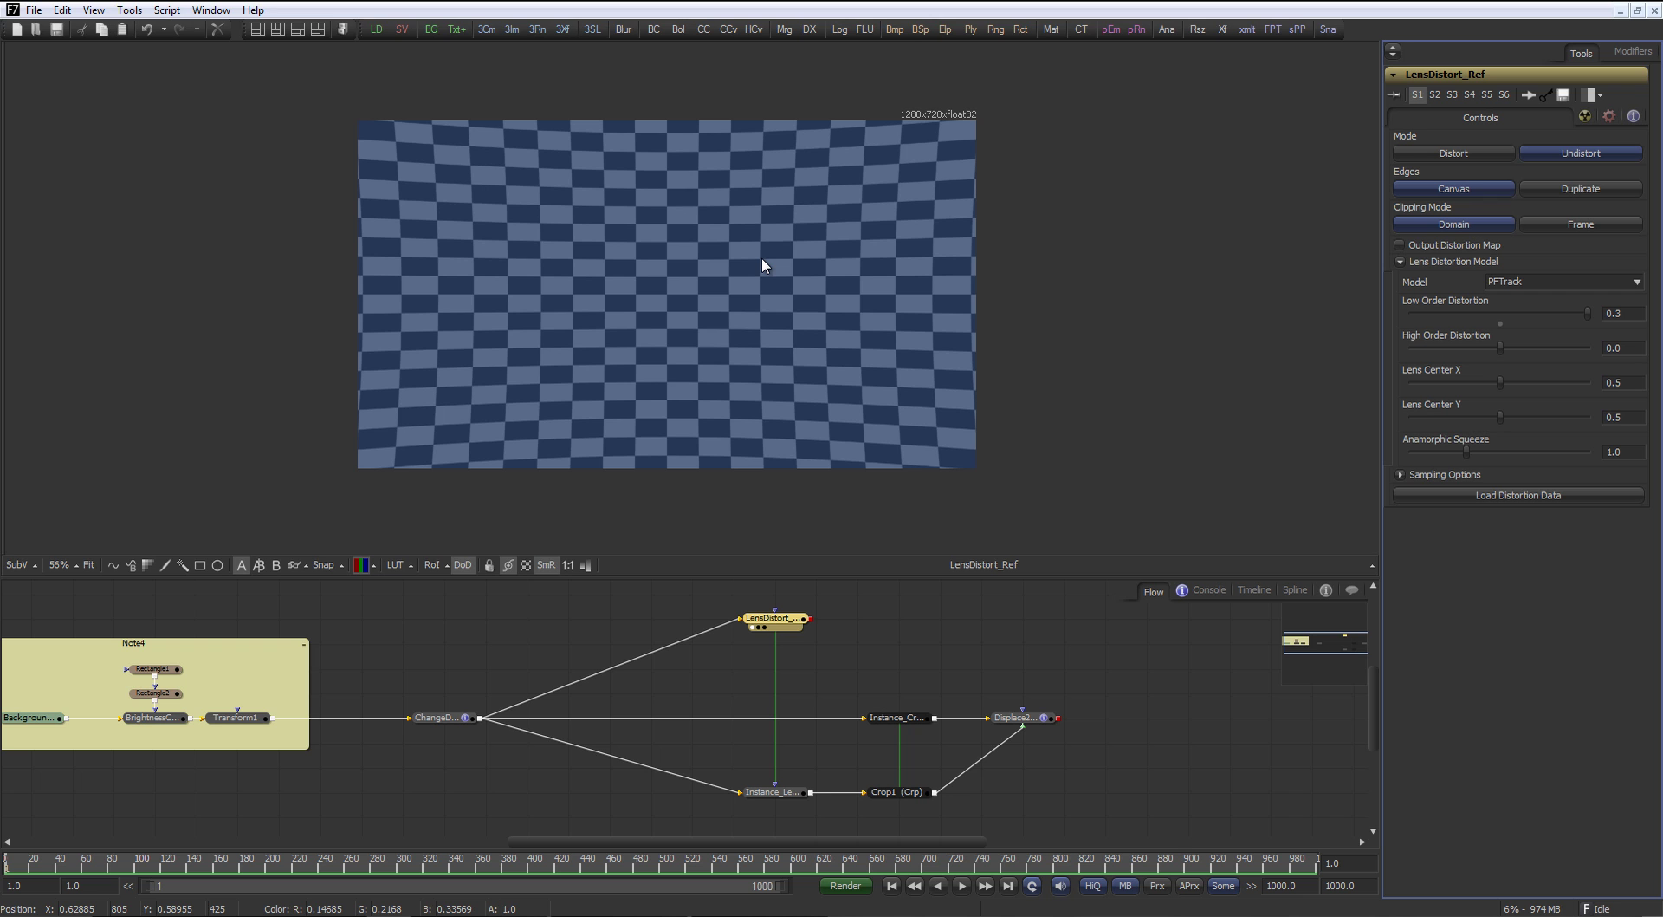
Show the distortion map output of Instance_LensDistort_Ref in the viewer
drag(673, 773, 656, 692)
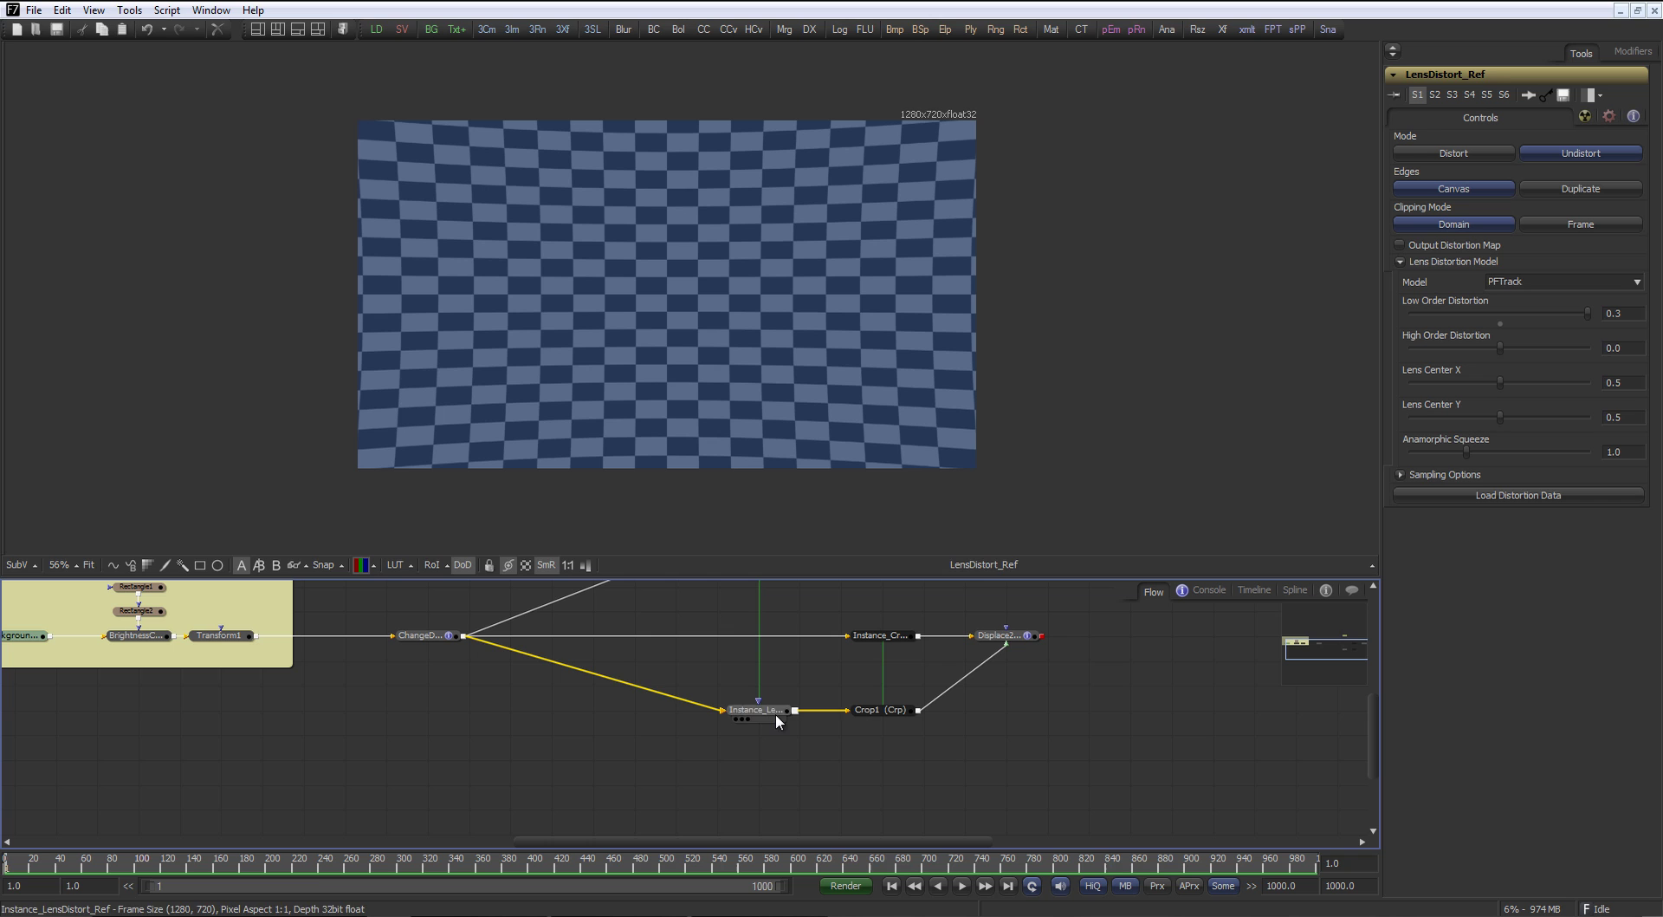
click(776, 712)
mouse_move(762, 721)
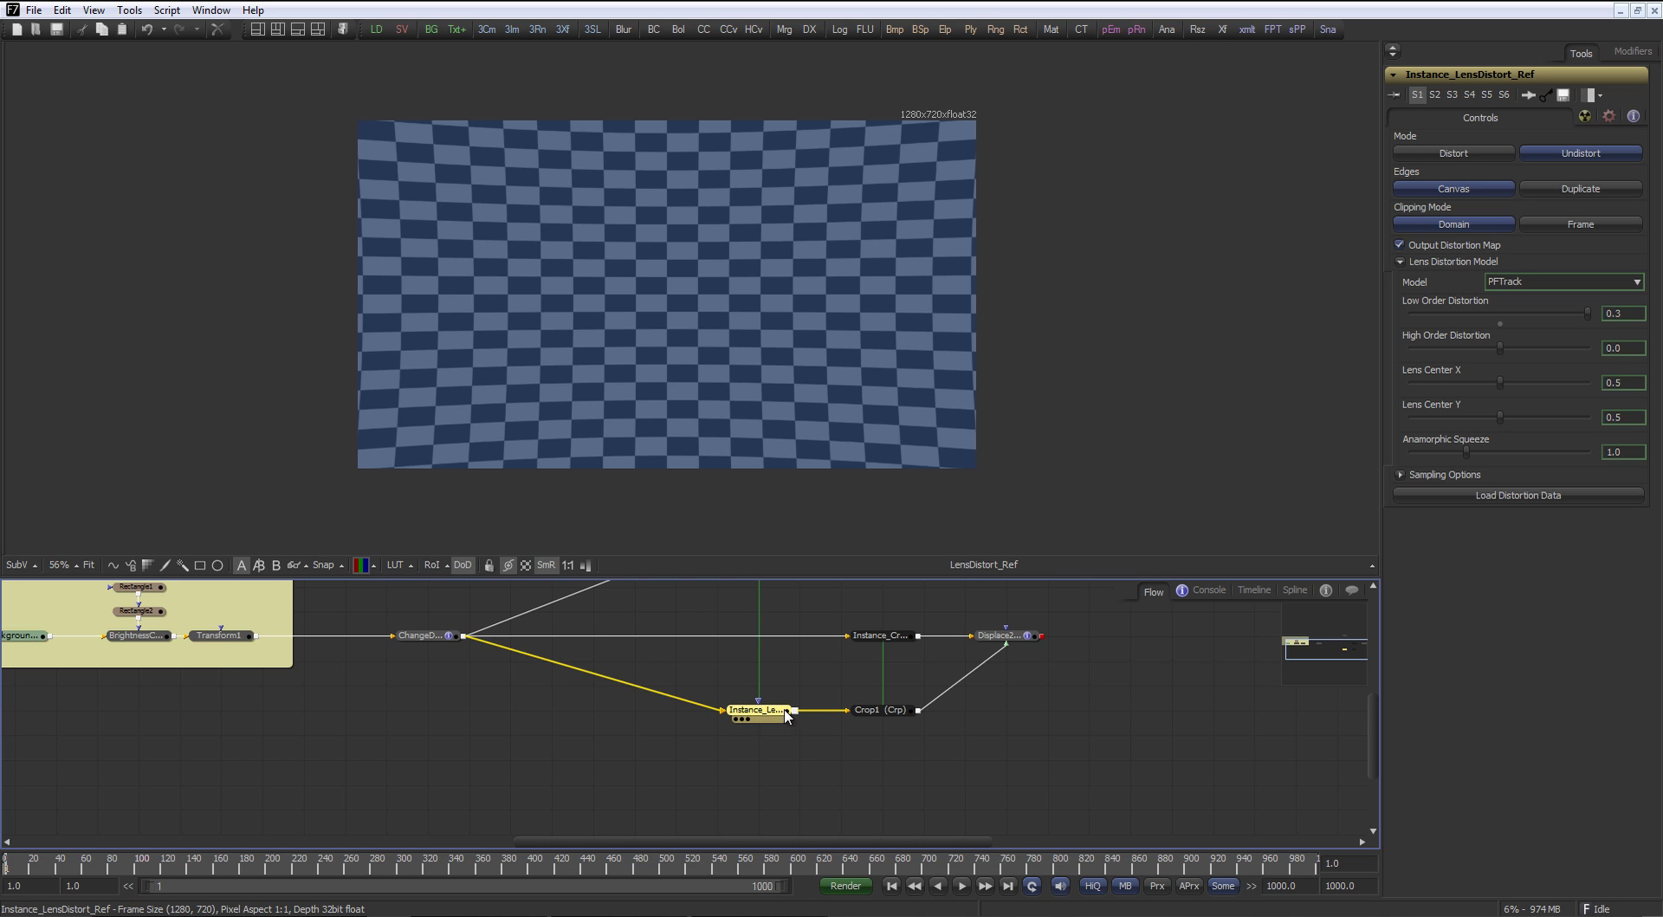
key(1)
drag(757, 664, 722, 735)
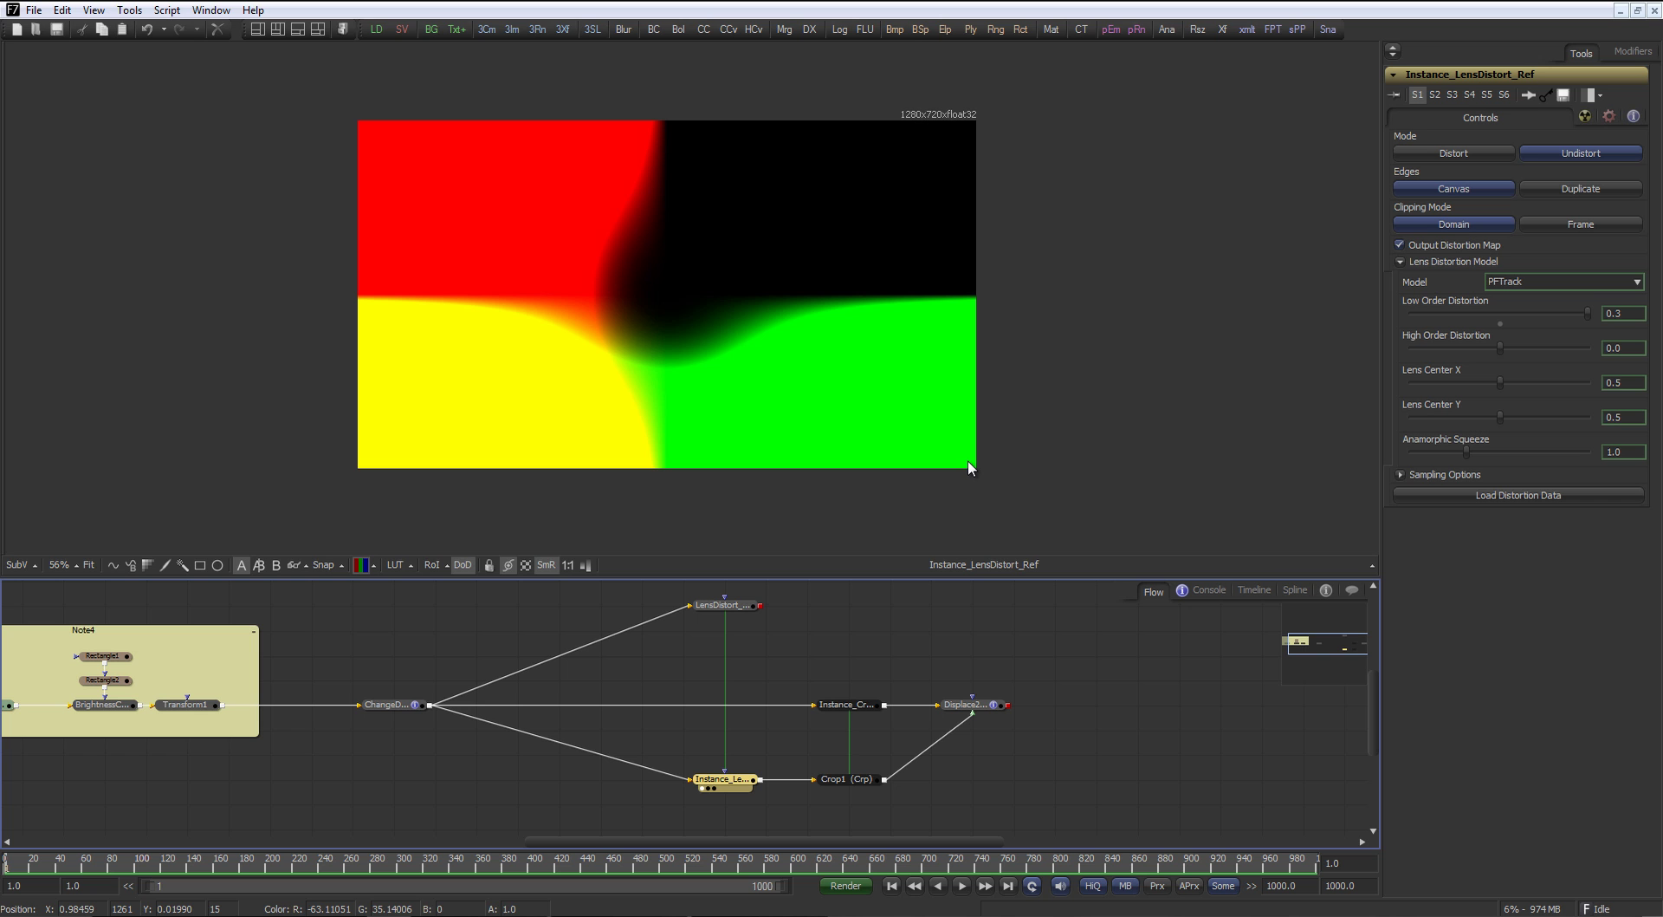
Try an 8bit int depth on ChangeDepth2 to compare the distortion map values, and restore the depth to 32bit float
mouse_move(401, 712)
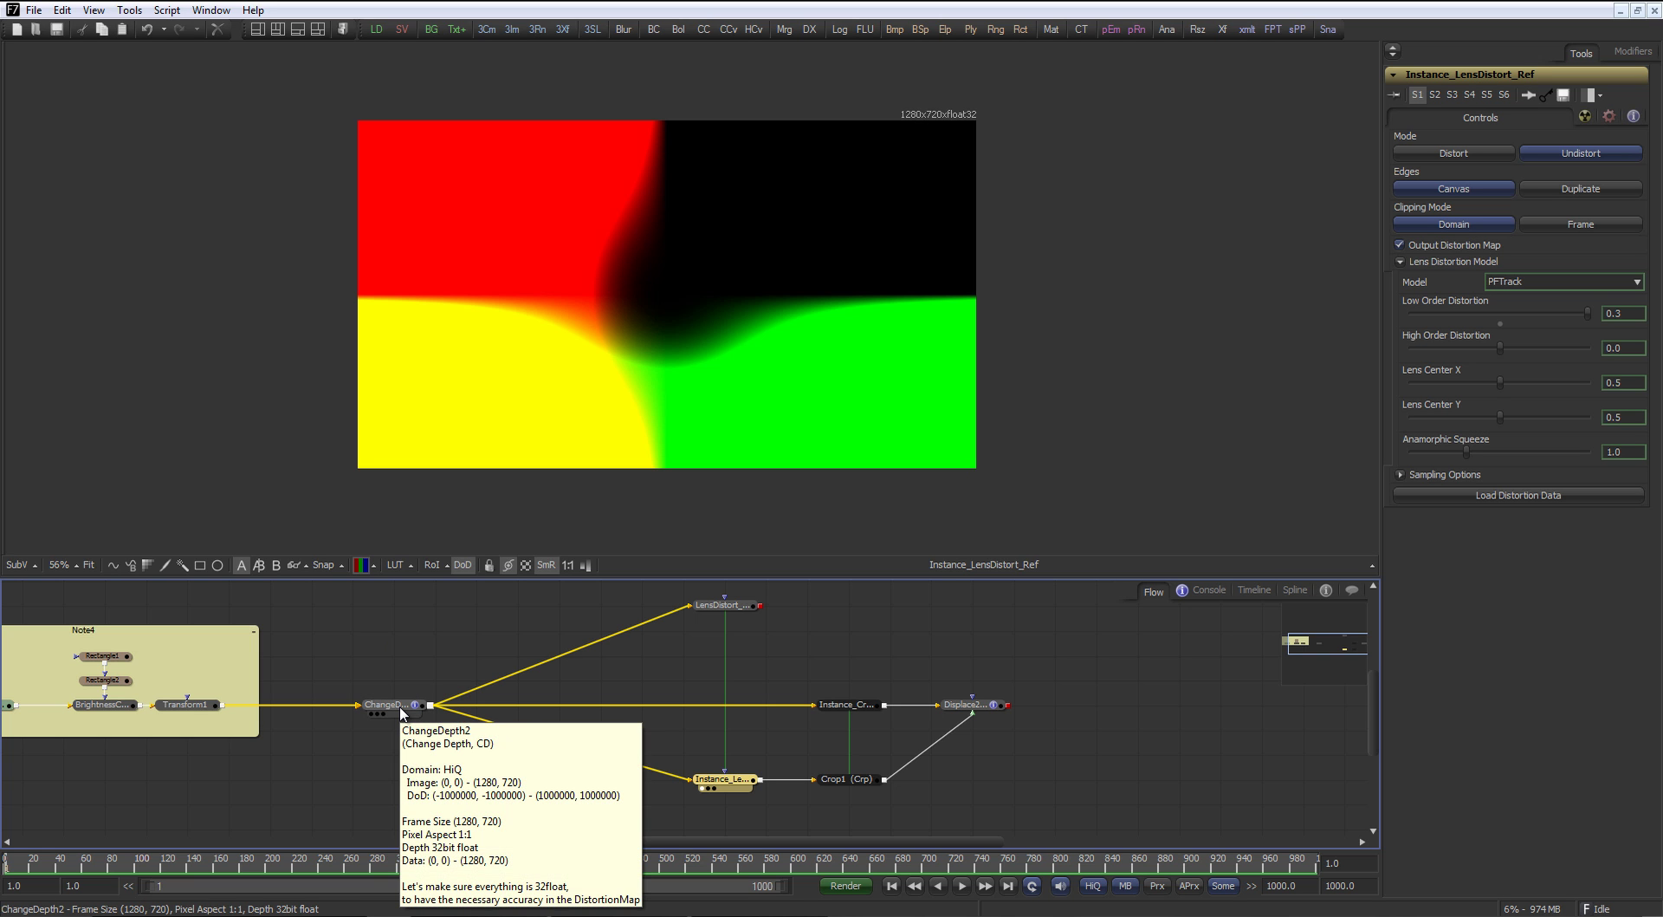
click(402, 709)
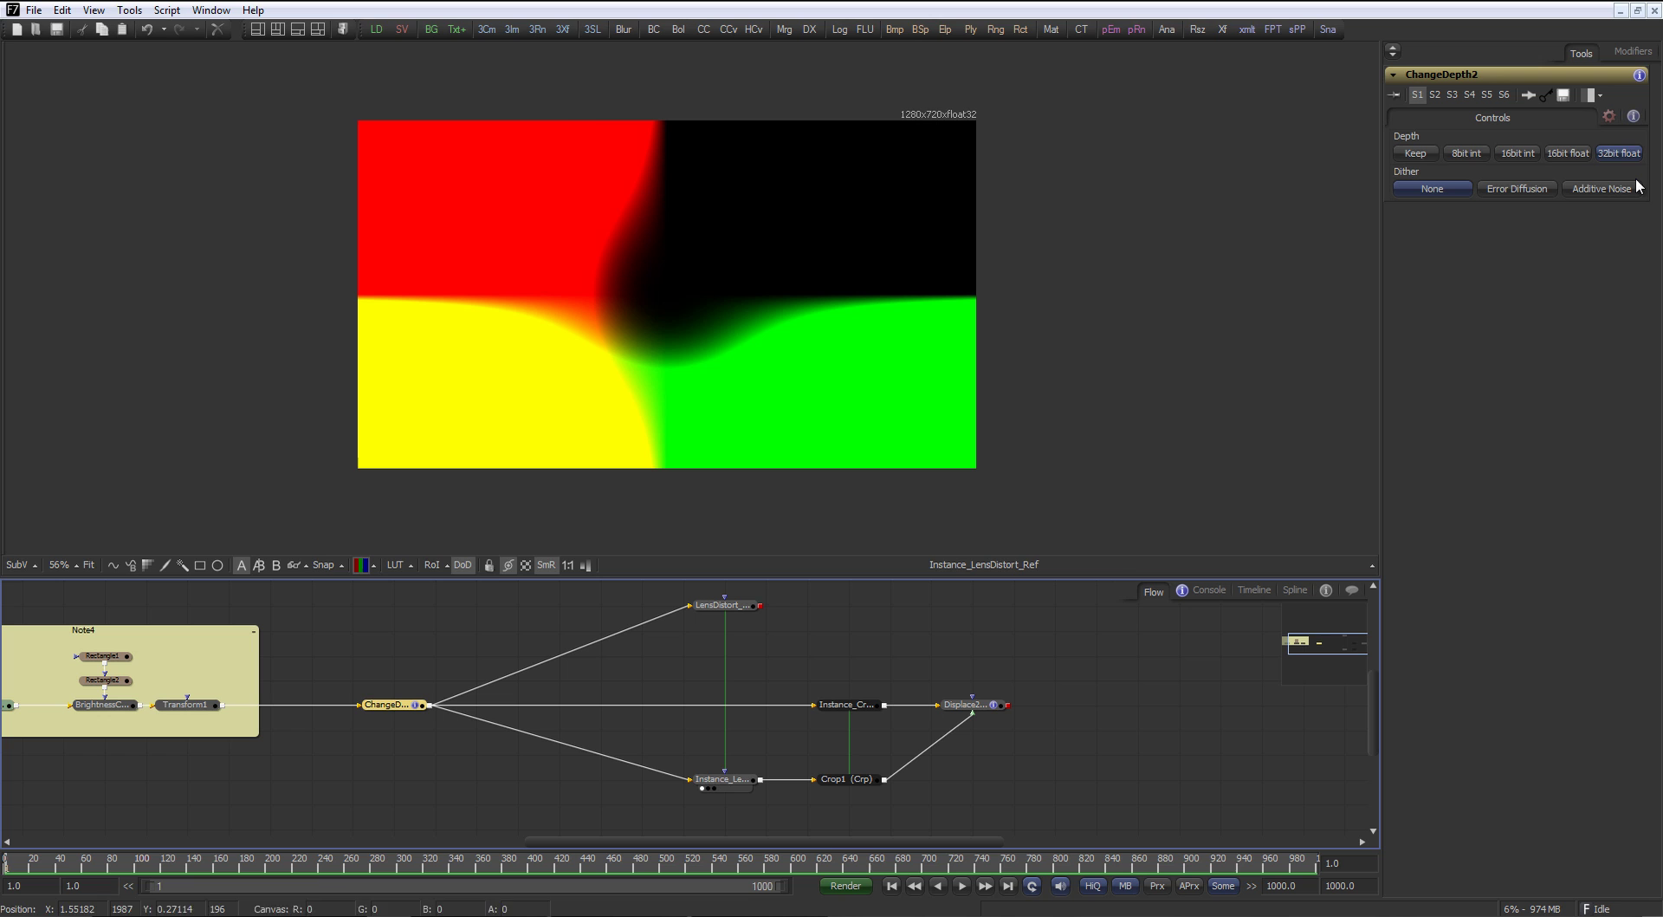
click(1456, 156)
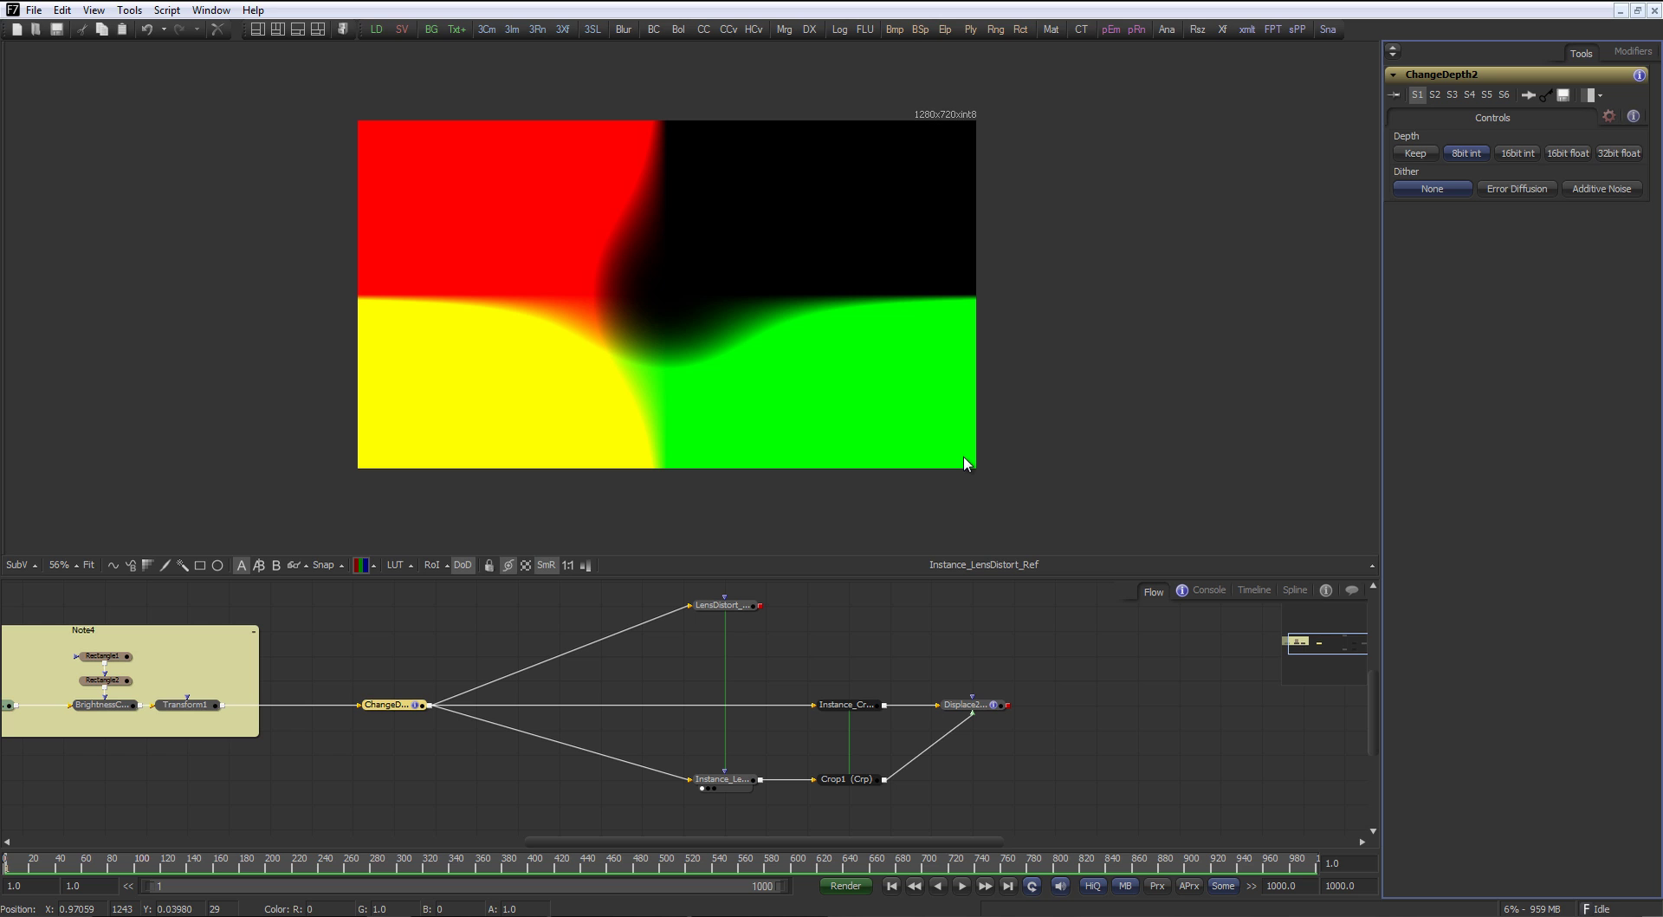
click(1620, 154)
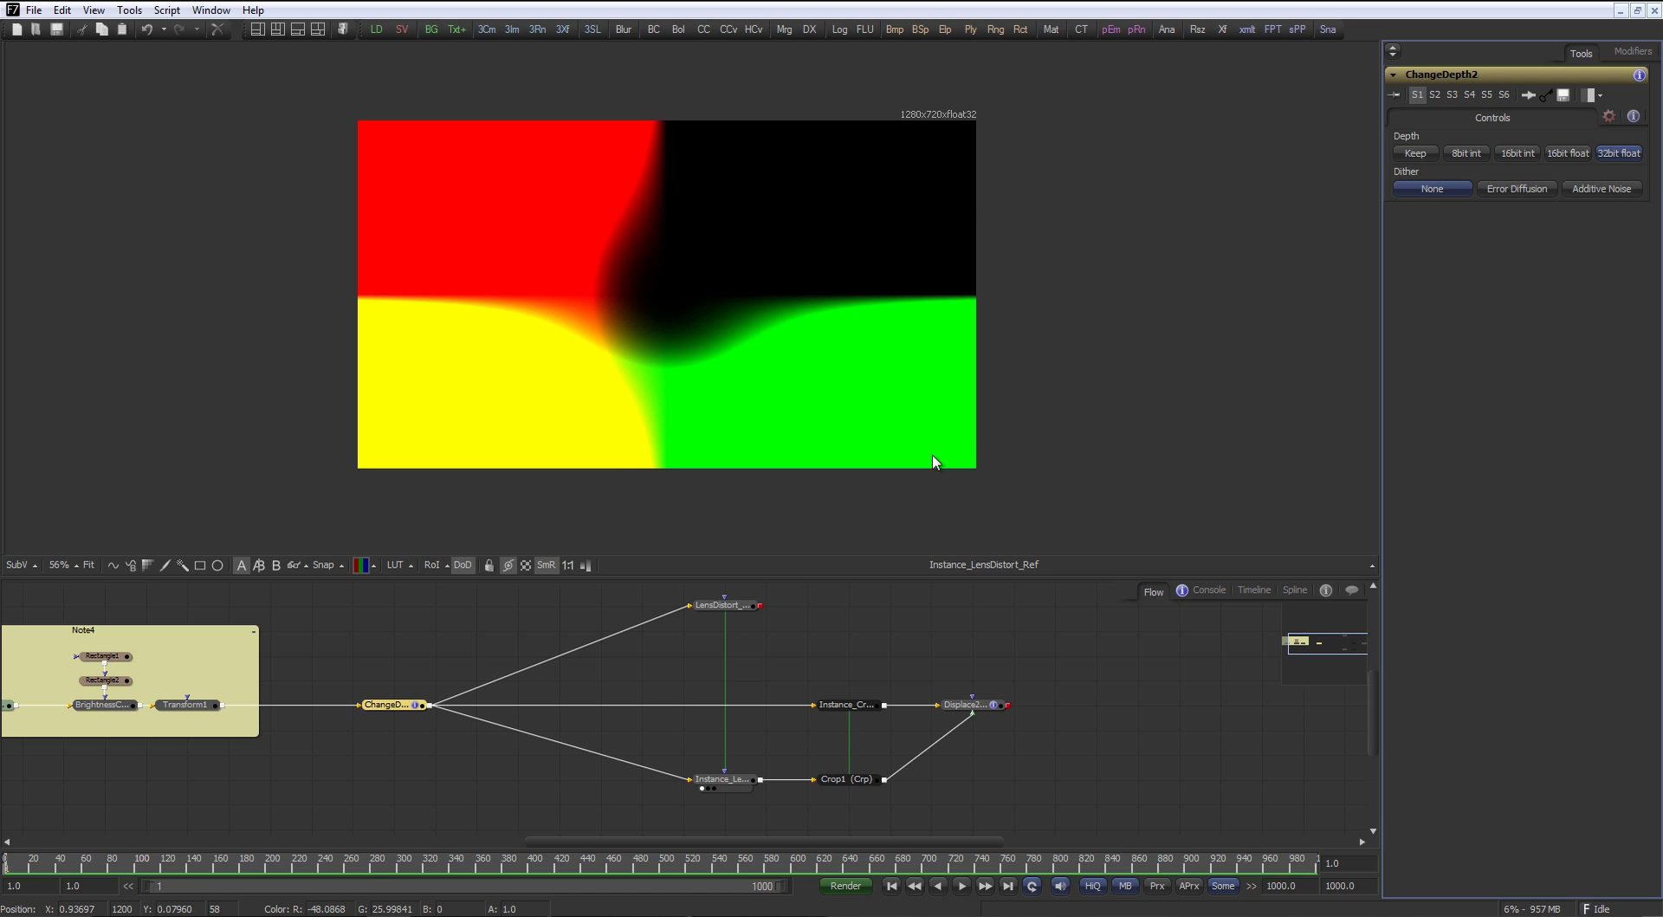
Compare the Displace2_1_1 output with the LensDistort_Ref output in the viewer
click(992, 710)
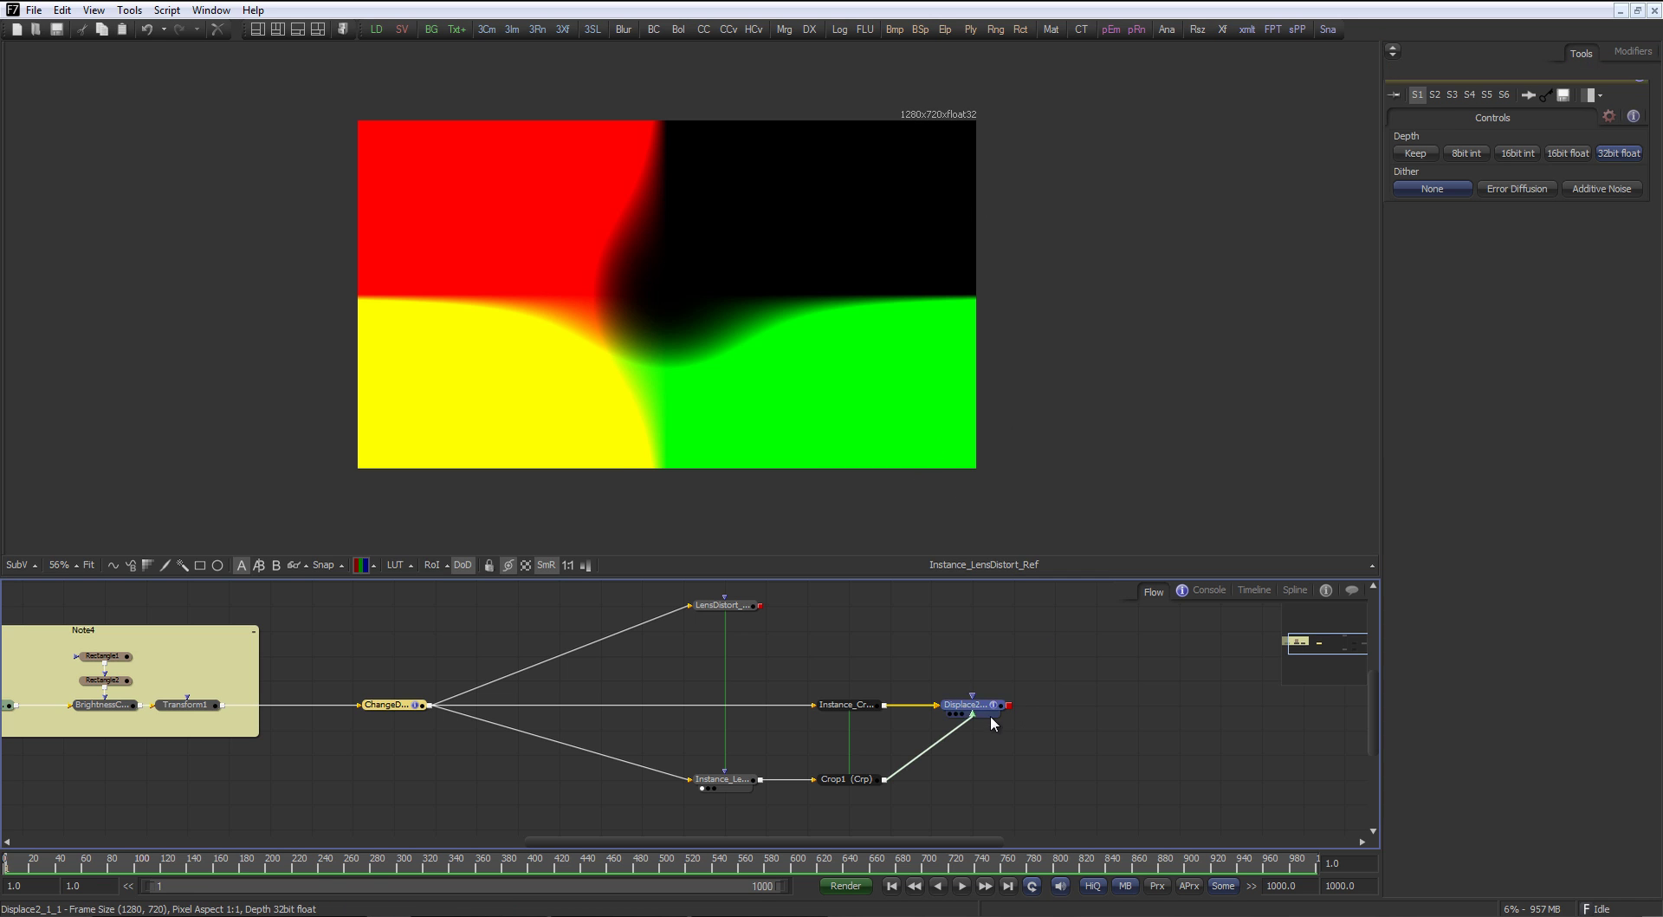
drag(994, 705, 992, 508)
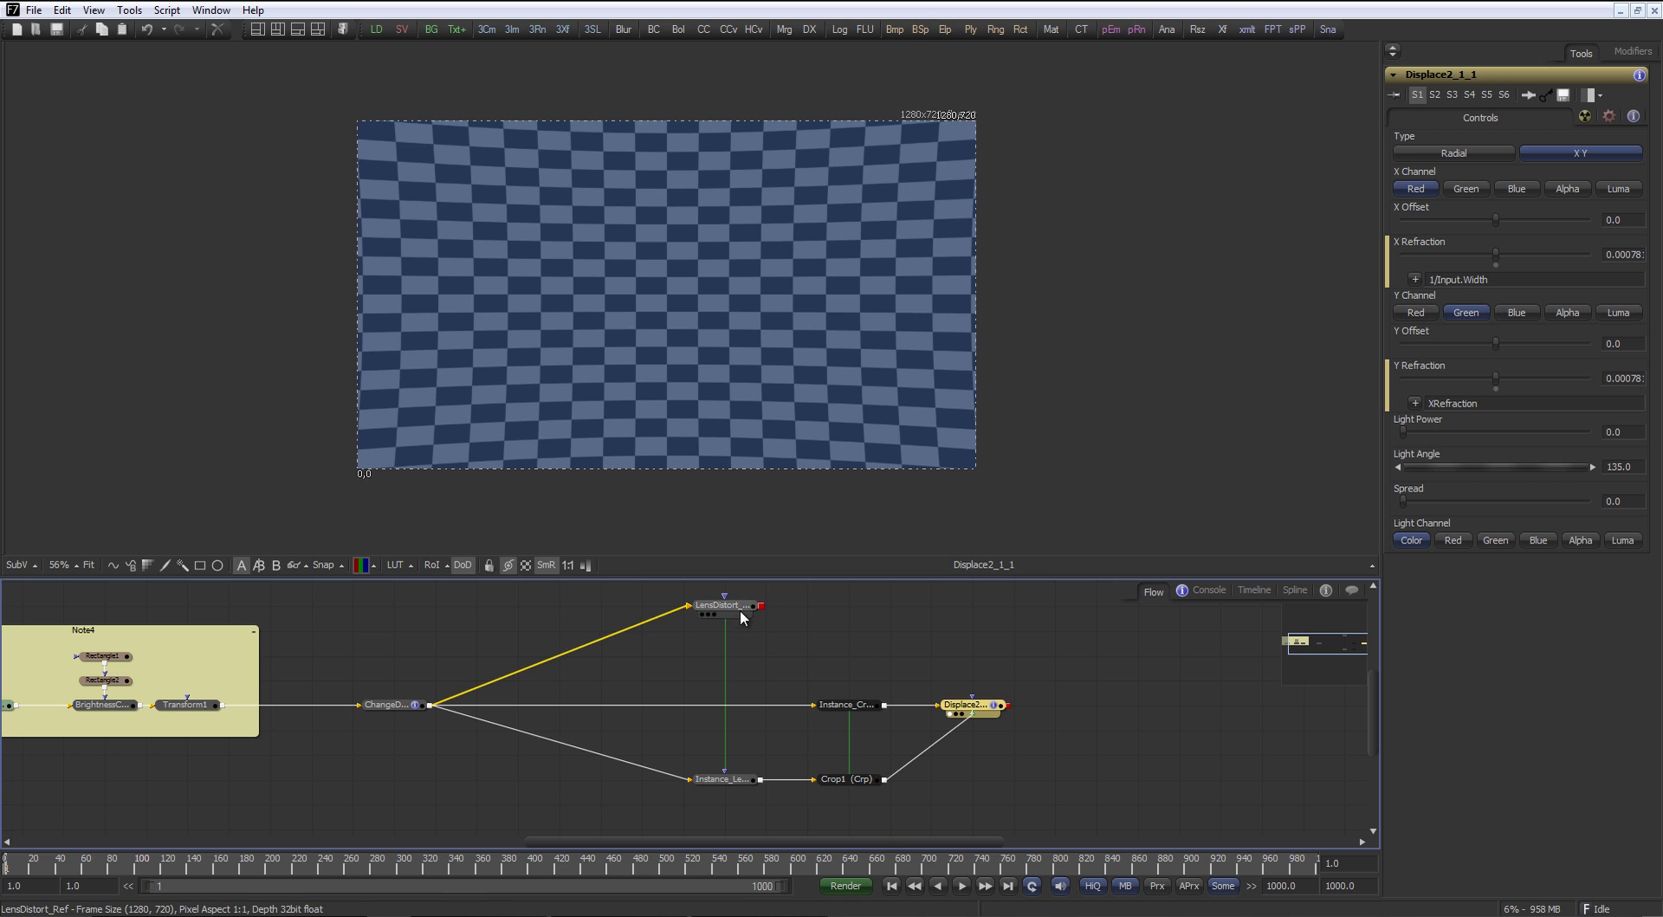
drag(739, 610, 789, 390)
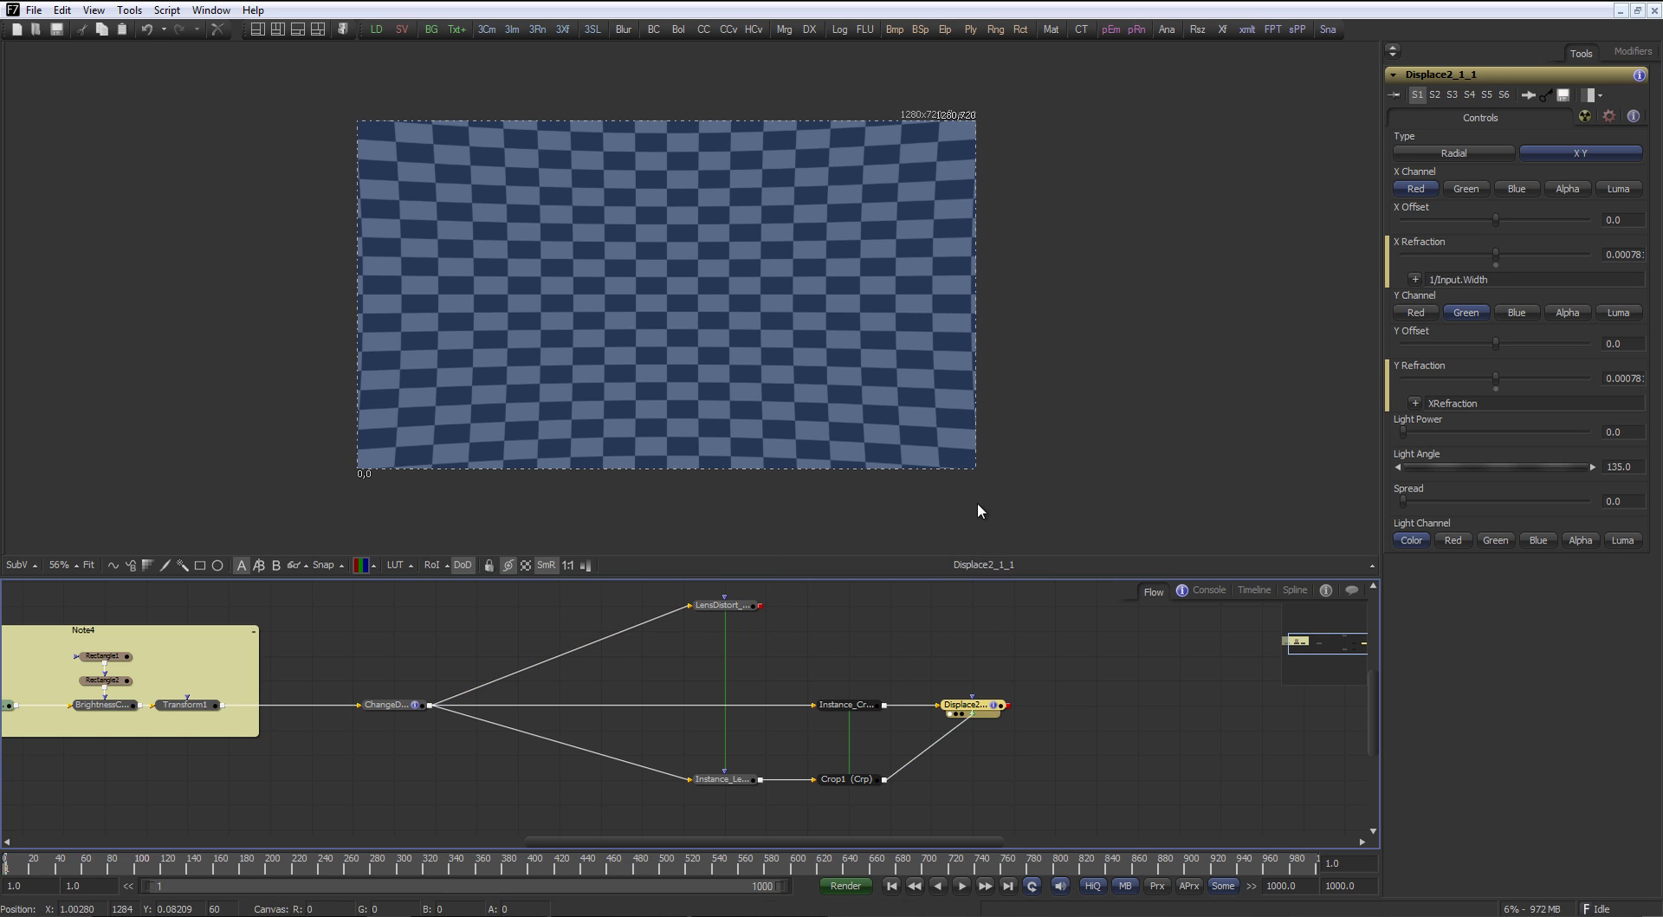
drag(717, 605, 788, 402)
click(739, 612)
scroll(738, 612, up, 1)
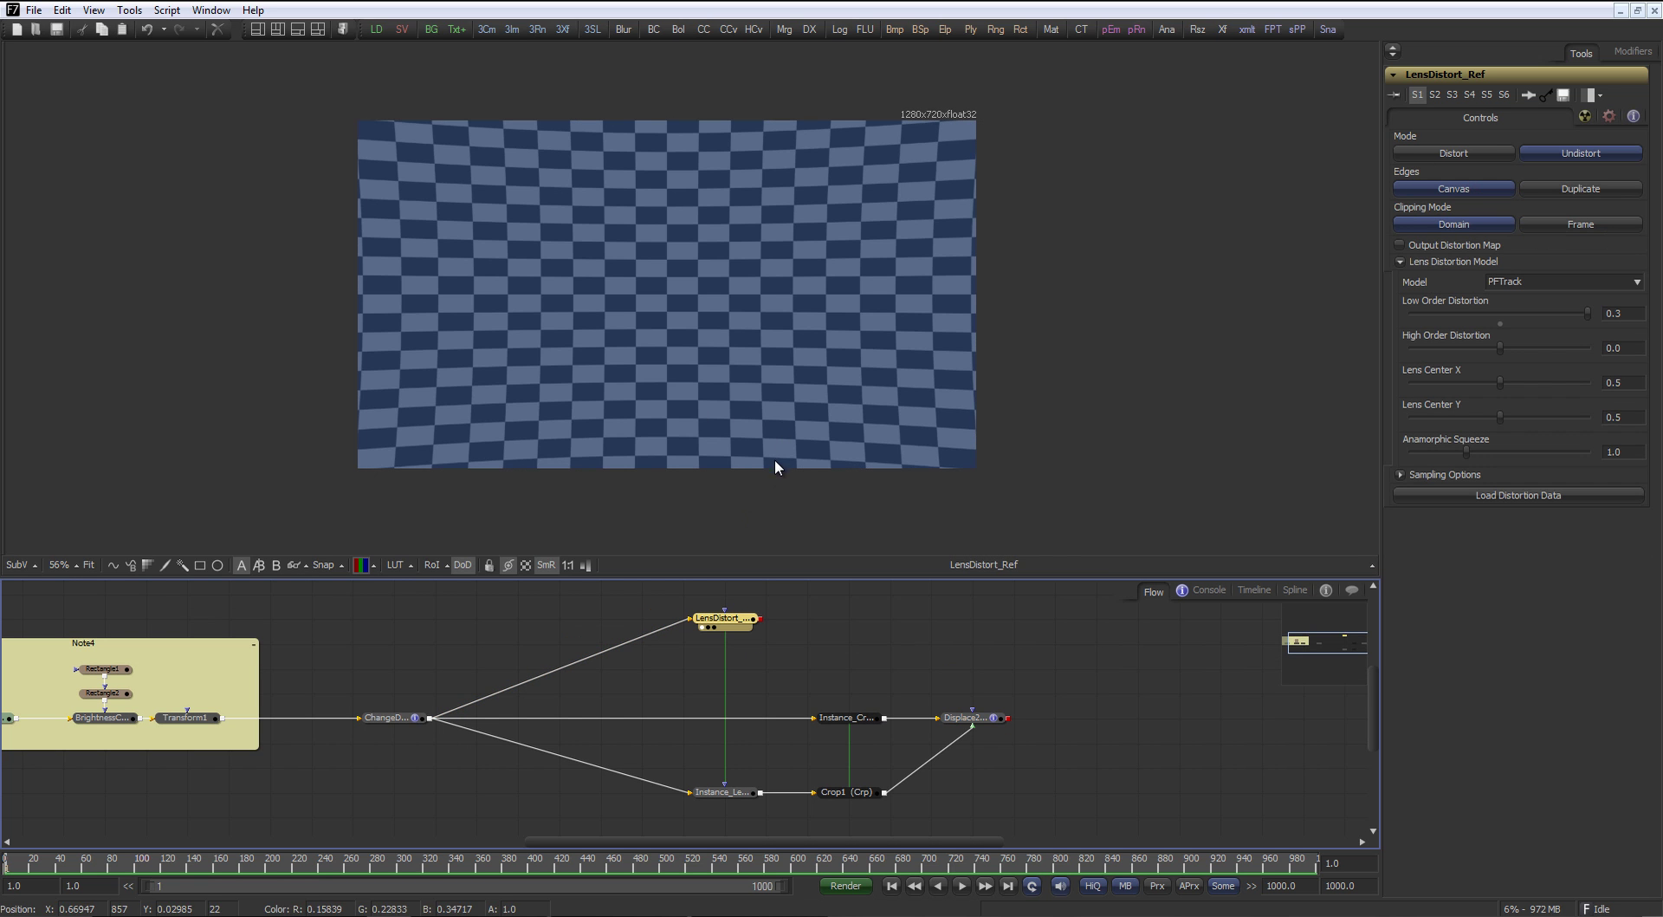
View Displace2_1_1 and examine its X Refraction expression and the node's comment
drag(969, 717, 1124, 440)
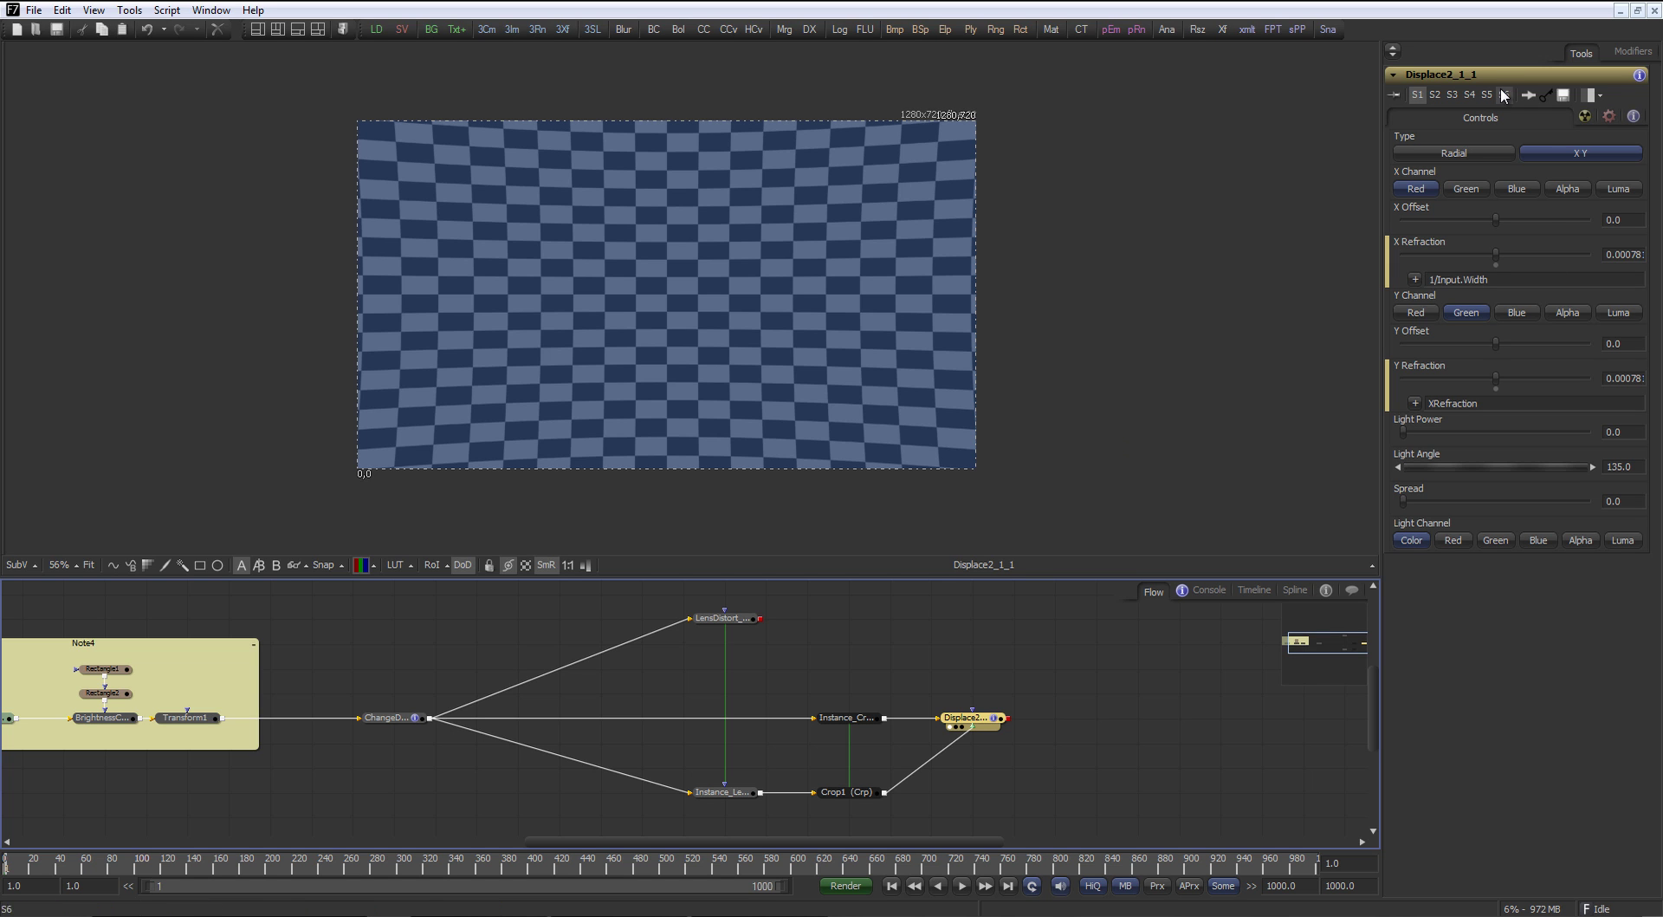
click(1535, 283)
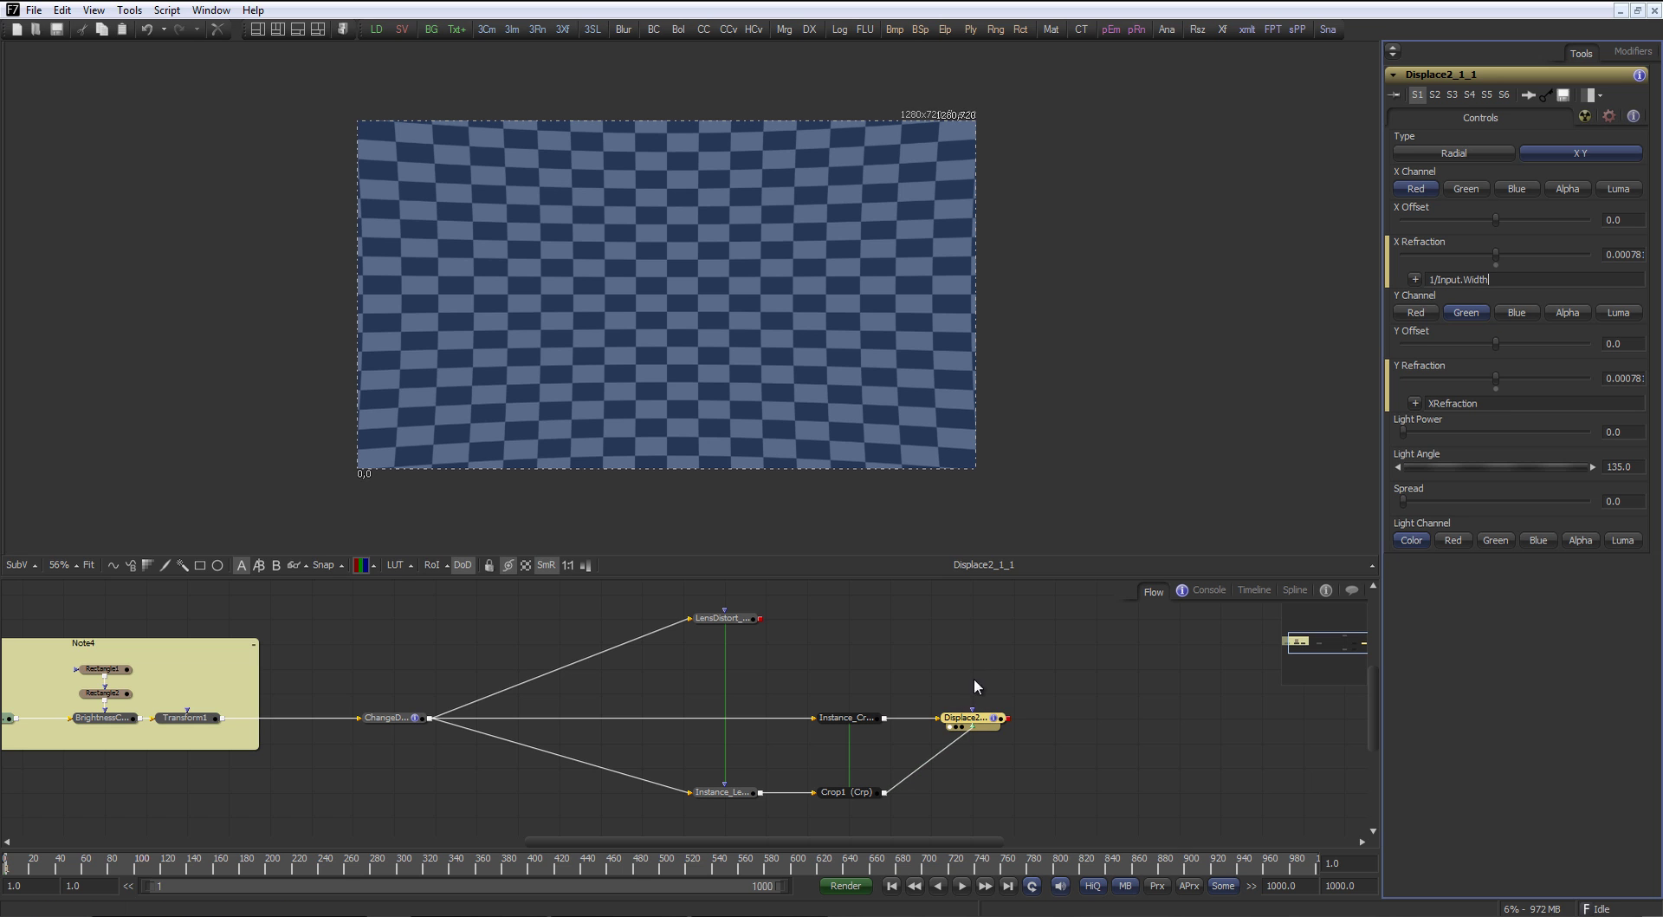
mouse_move(985, 726)
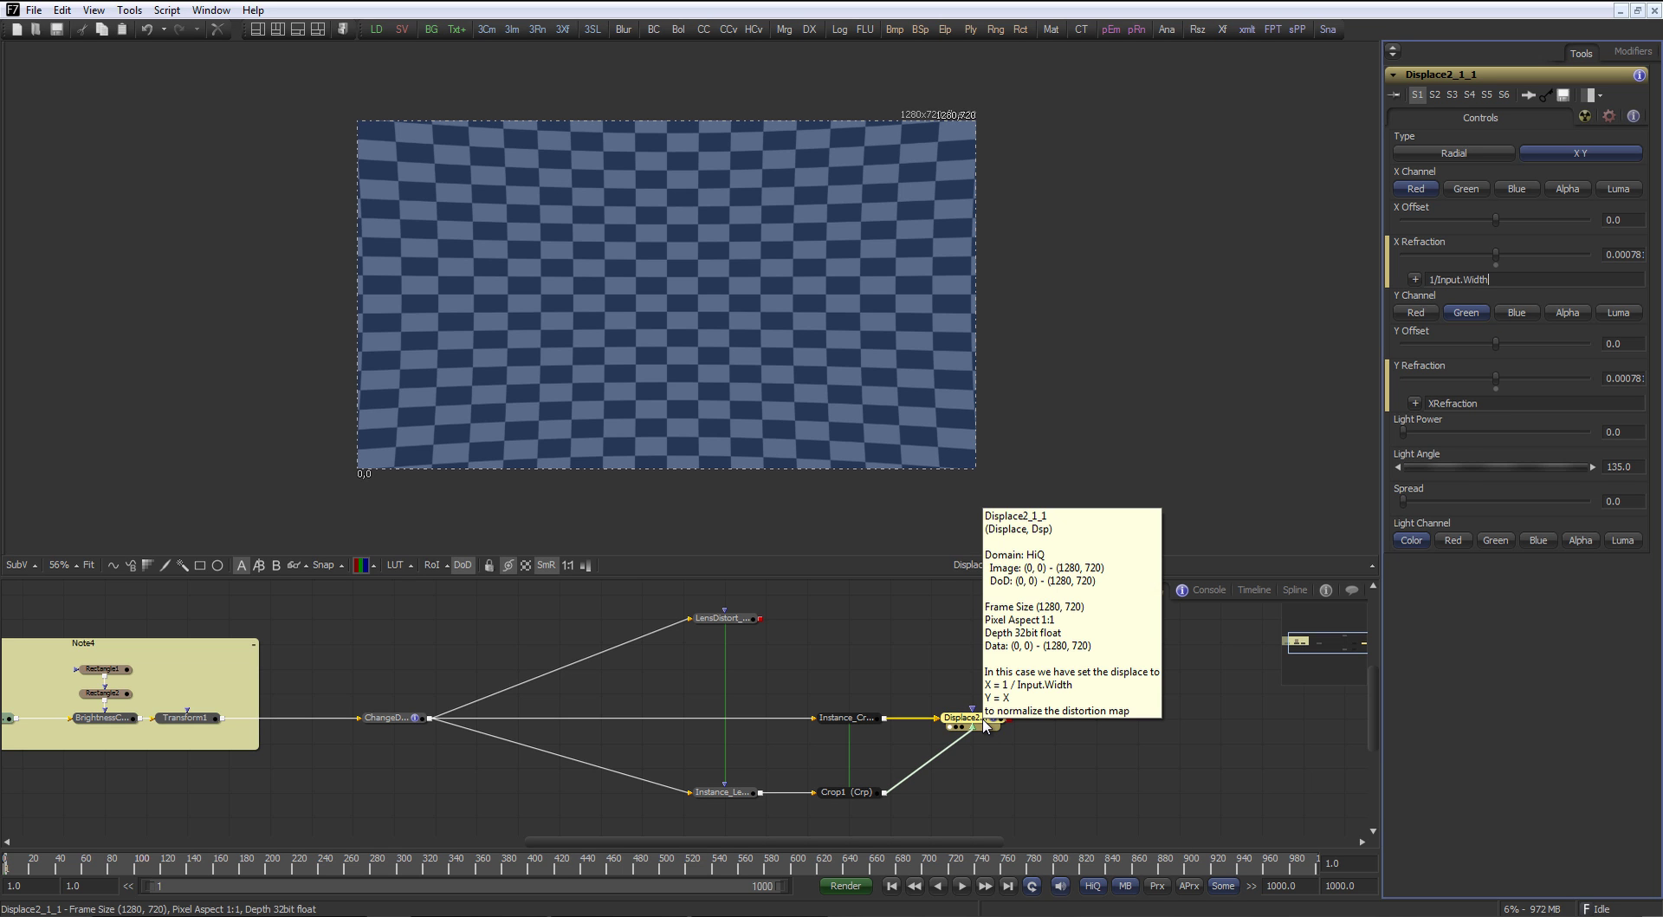
View the LensDistort_Ref output to examine its domain of definition beyond the image frame
click(725, 618)
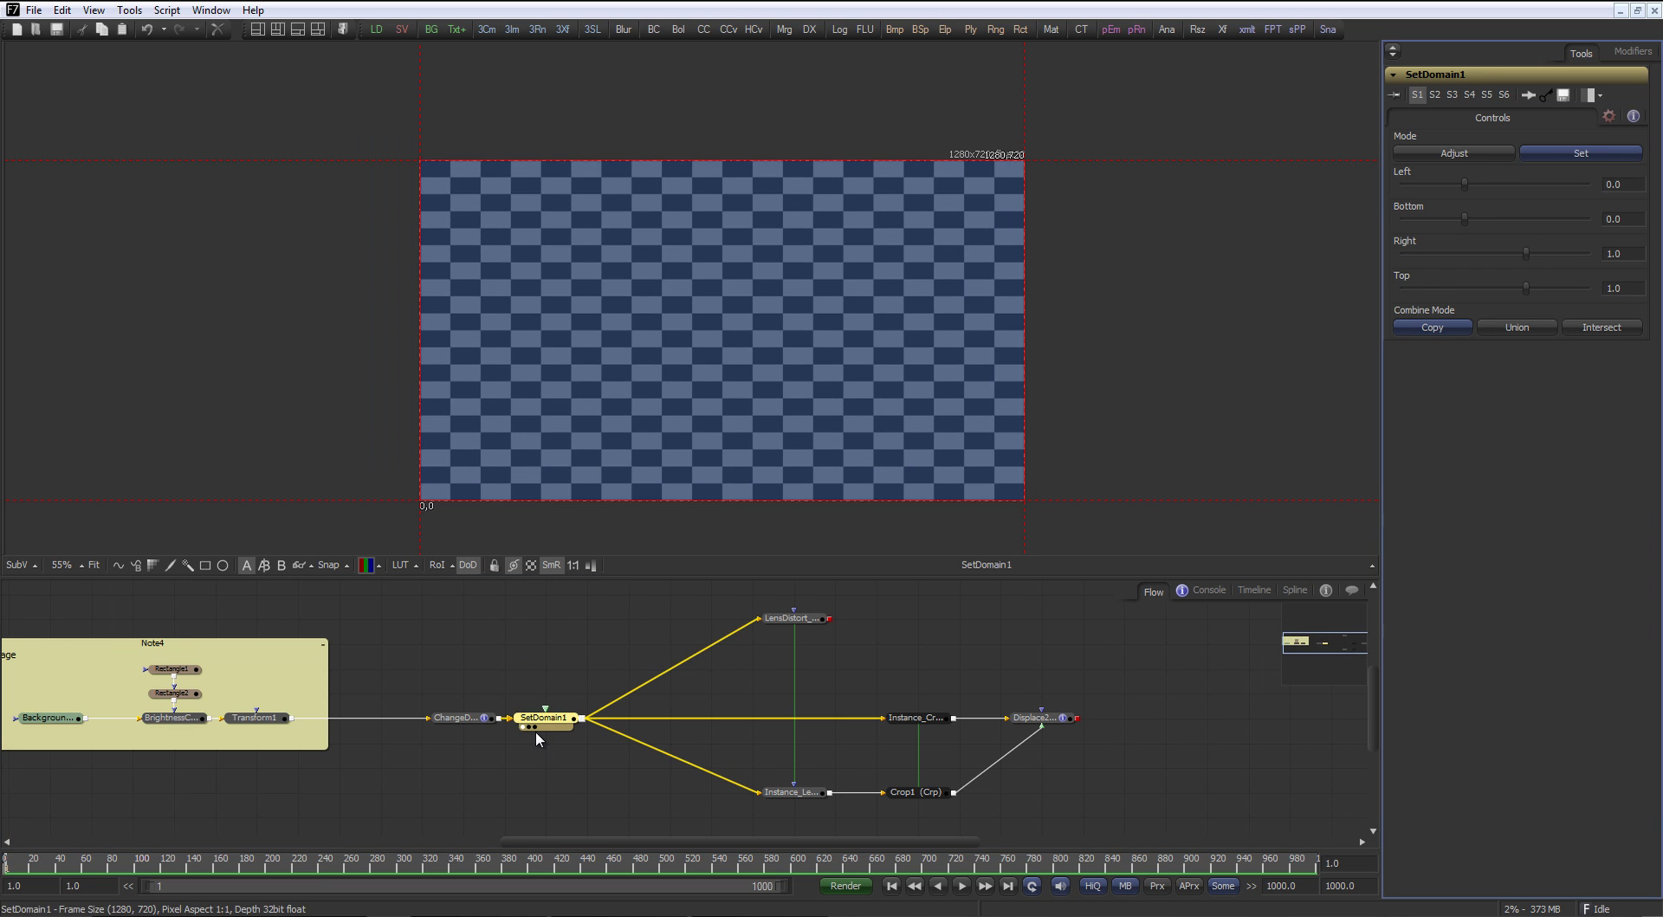
click(810, 619)
drag(818, 622, 821, 470)
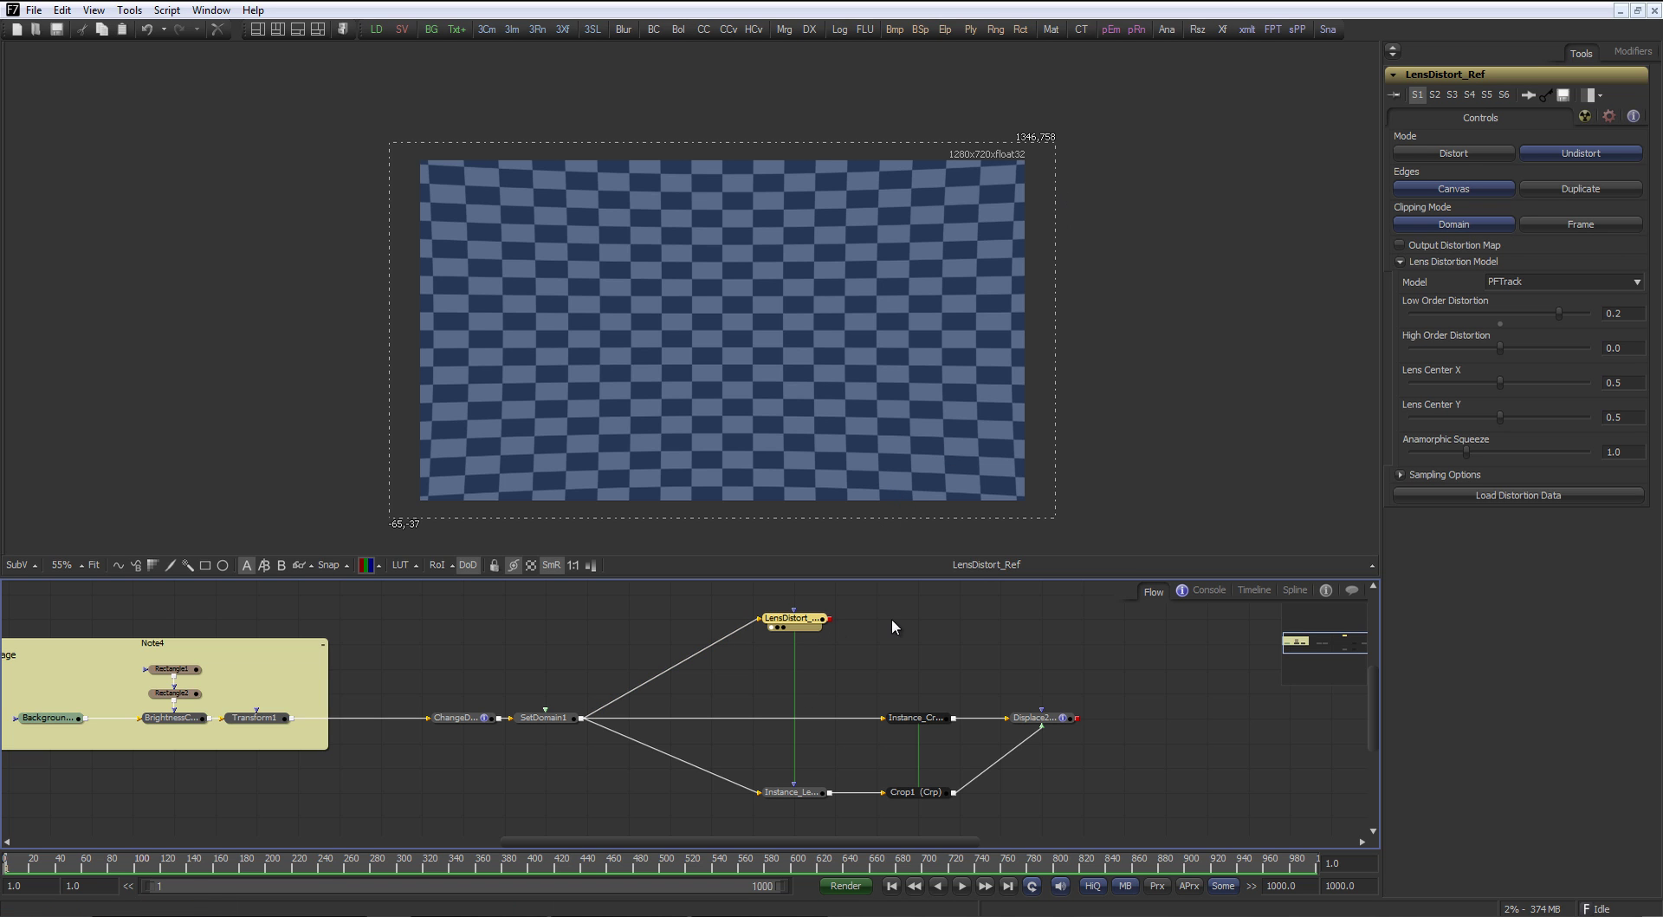
Add a Transform after LensDistort_Ref and scale the image down to check the pixels outside the frame
click(1223, 28)
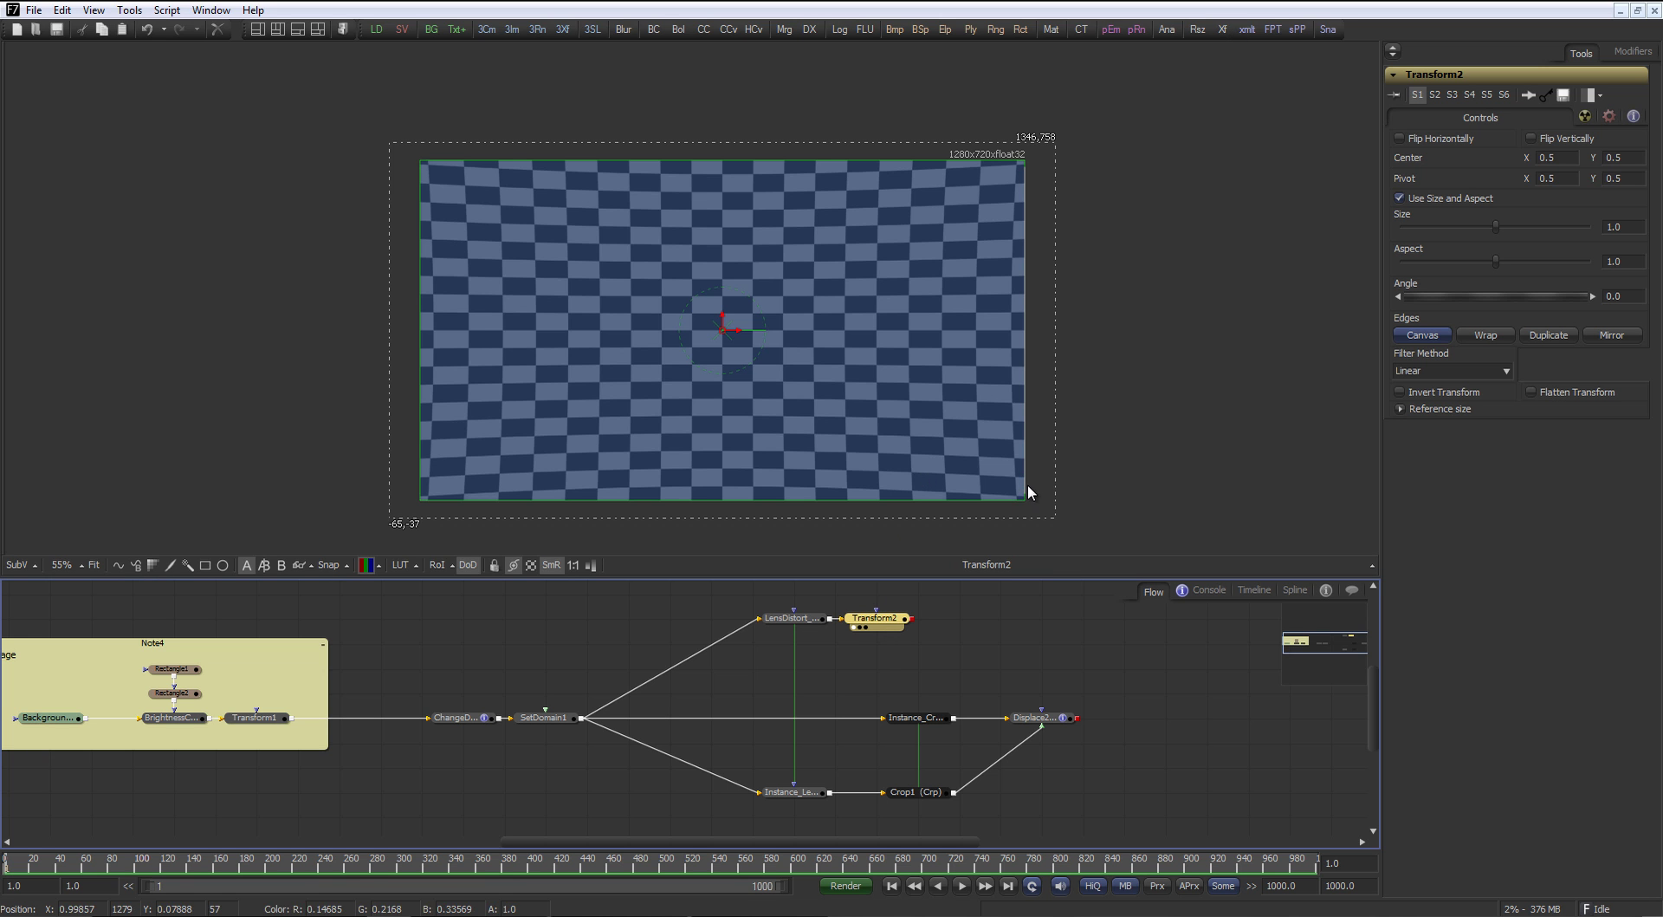
key(1)
mouse_move(1025, 500)
mouse_down()
mouse_move(977, 475)
mouse_move(996, 487)
mouse_up()
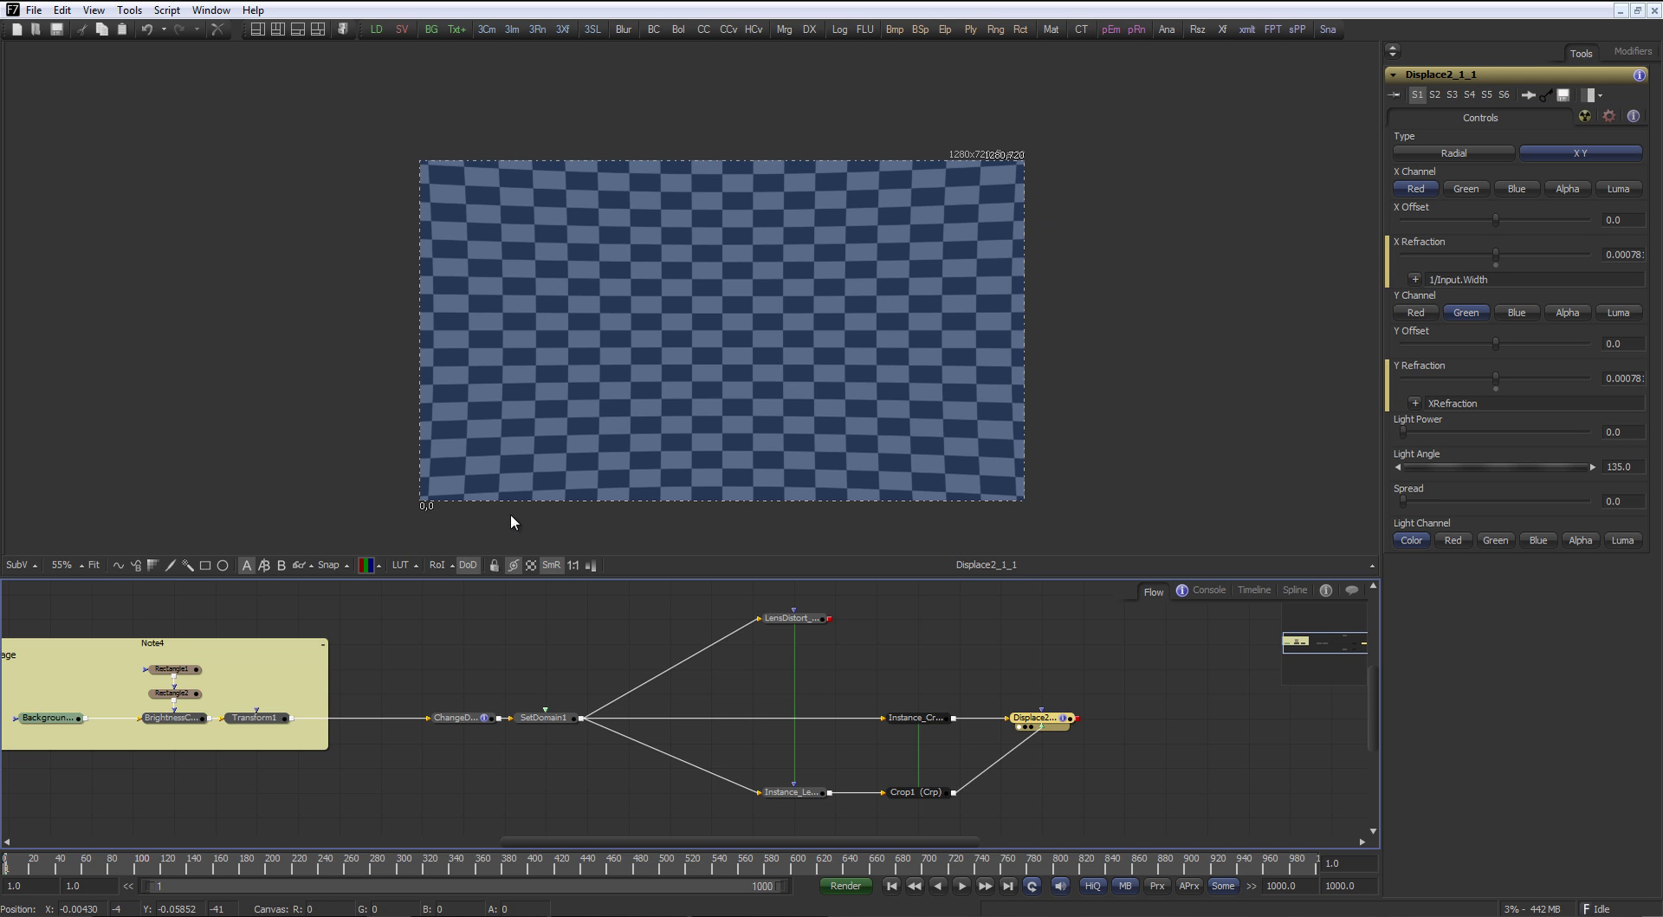
Show the Instance_LensDistort_Ref distortion map in the viewer to examine its domain
drag(710, 732, 586, 712)
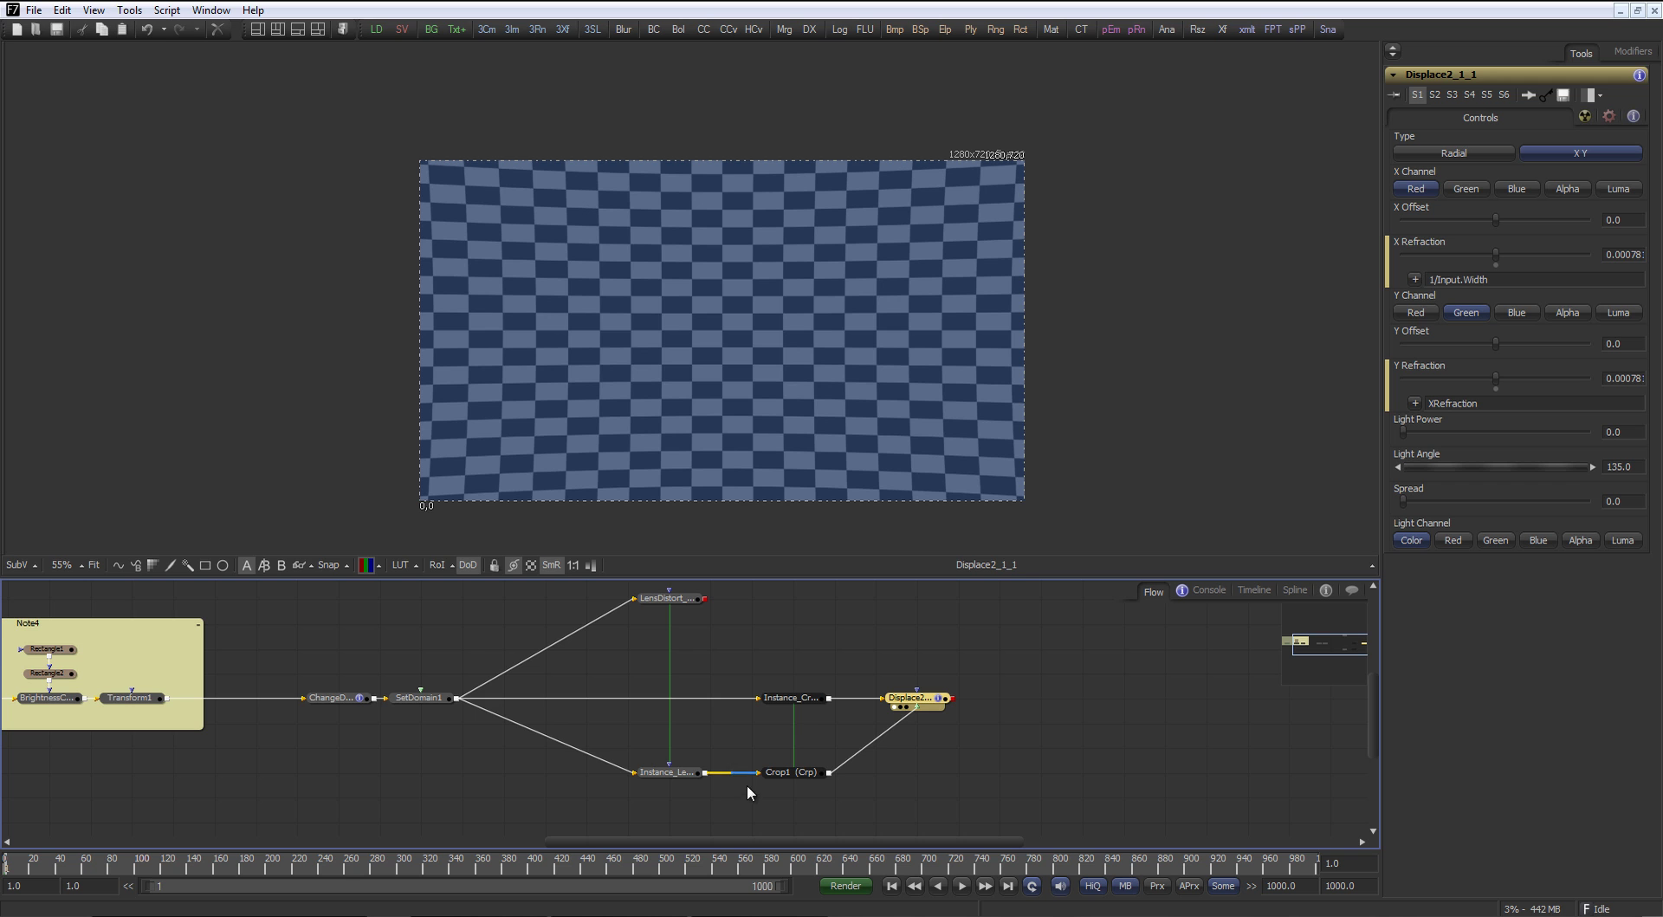
click(663, 774)
key(1)
Auto-crop Crop1 to the extent of the distortion map and show its output in the viewer
drag(805, 776, 778, 738)
click(778, 736)
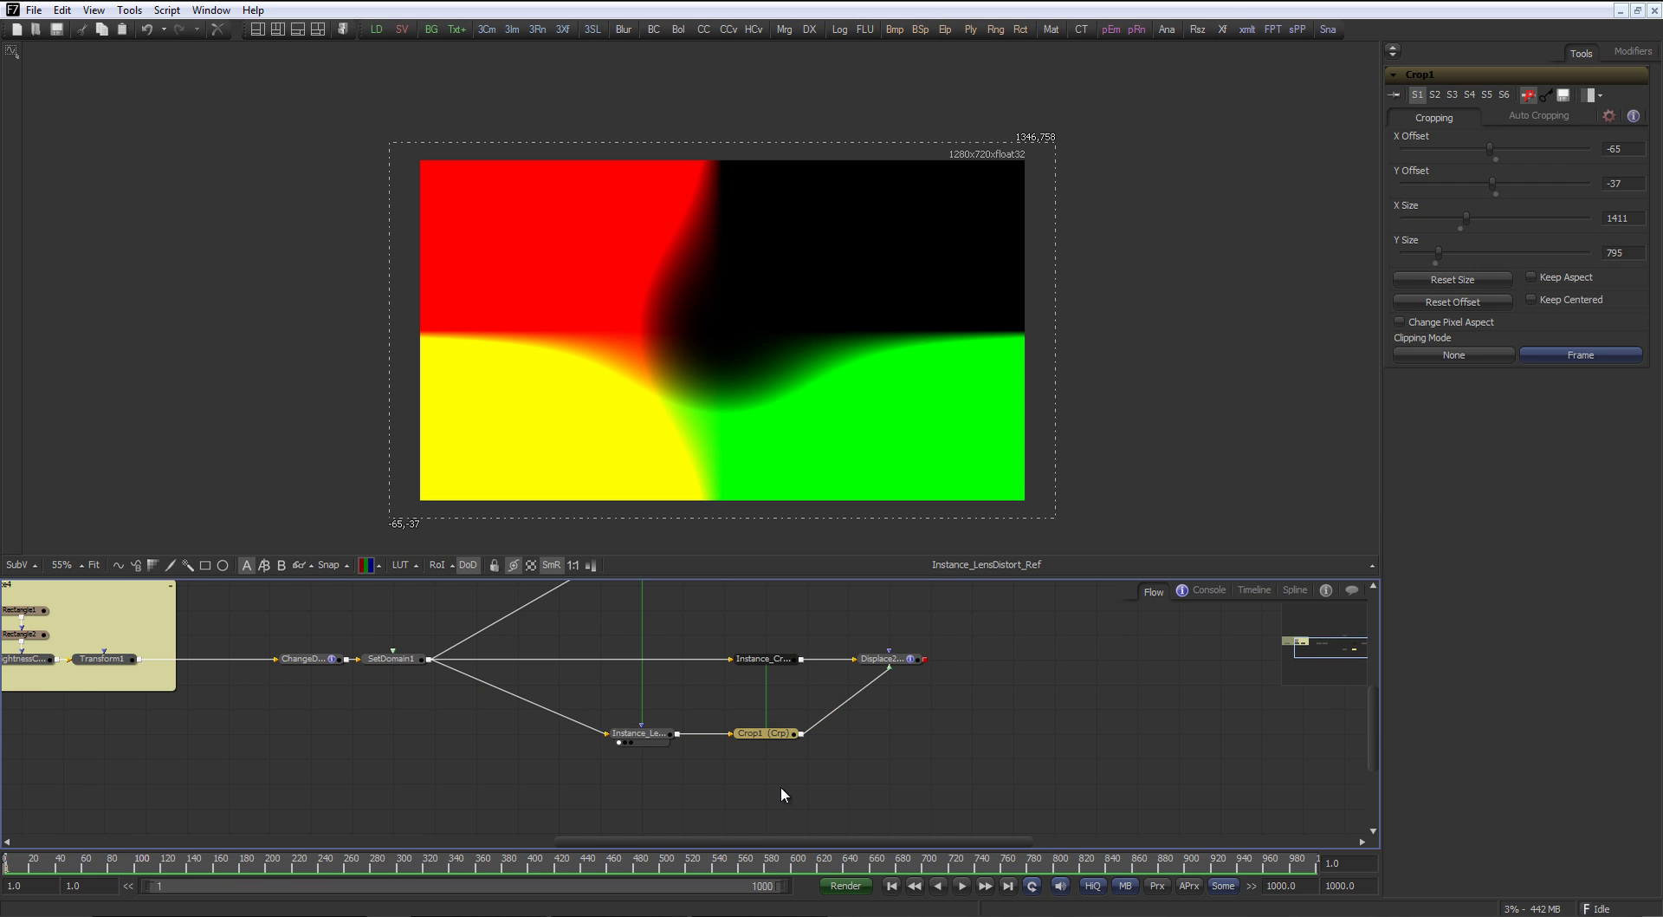
drag(743, 617, 762, 772)
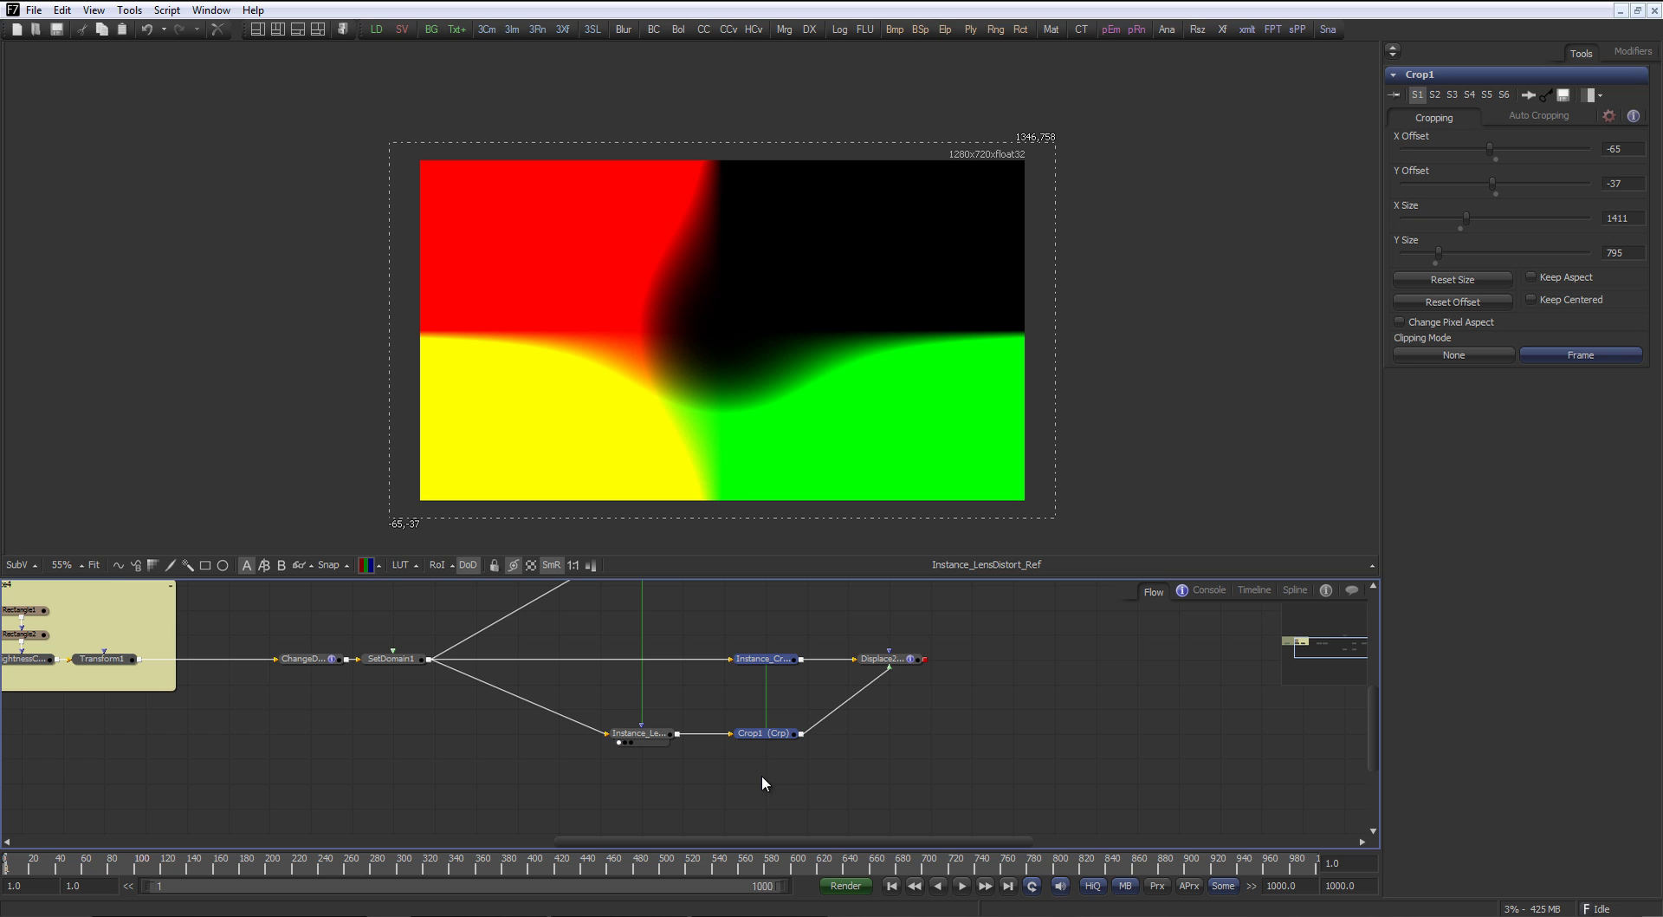
click(763, 733)
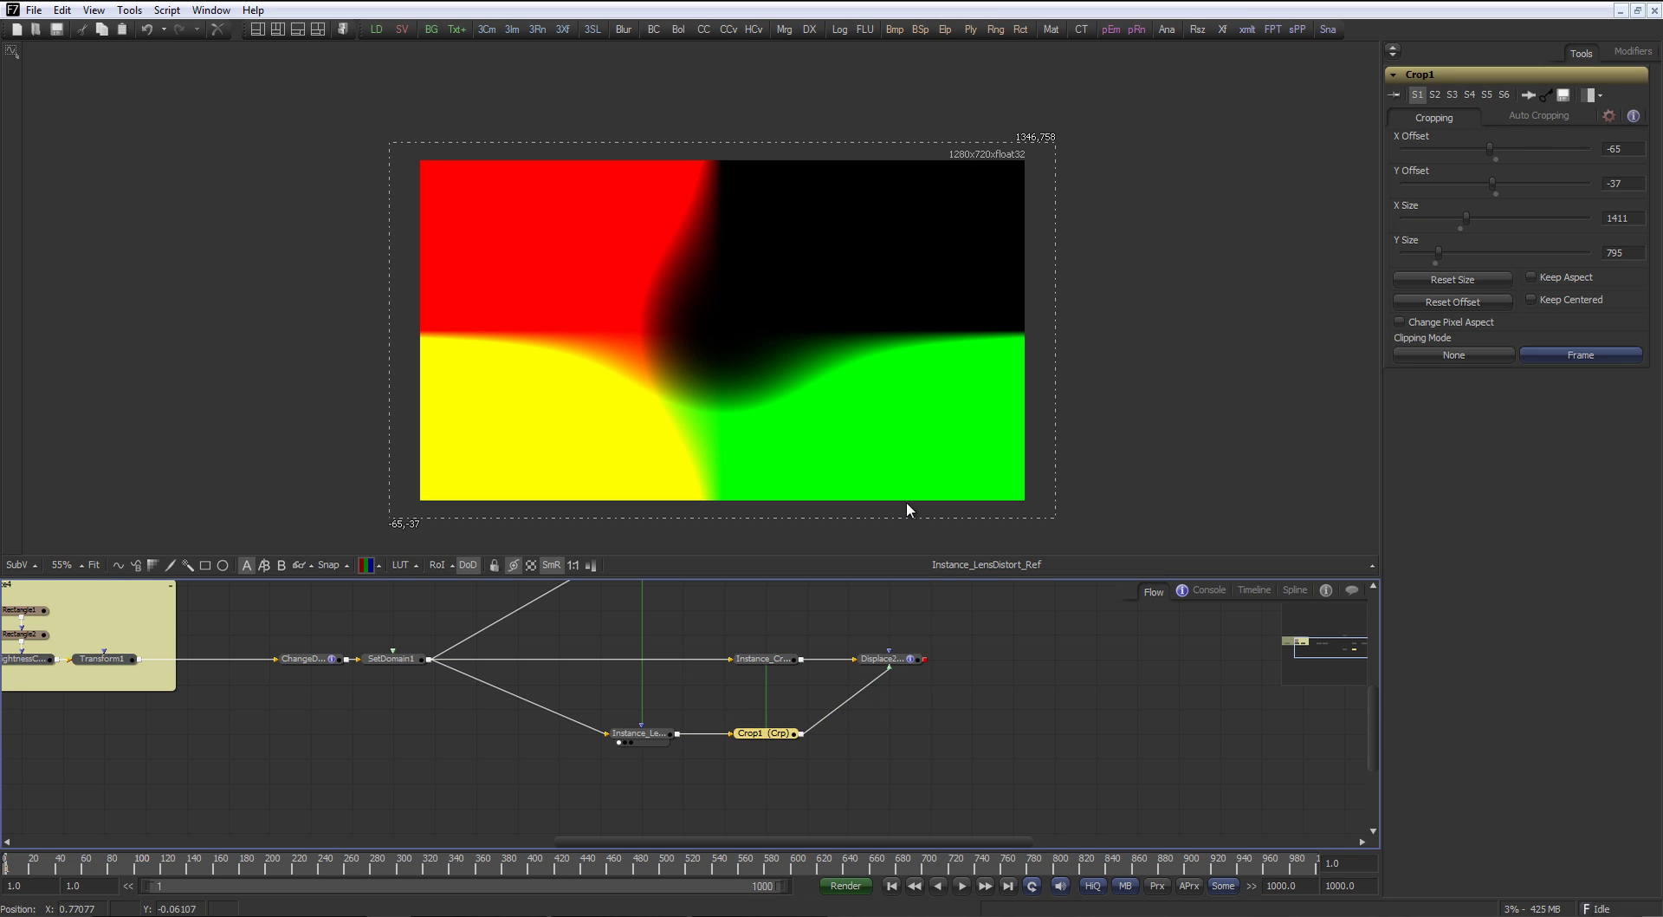
click(1547, 119)
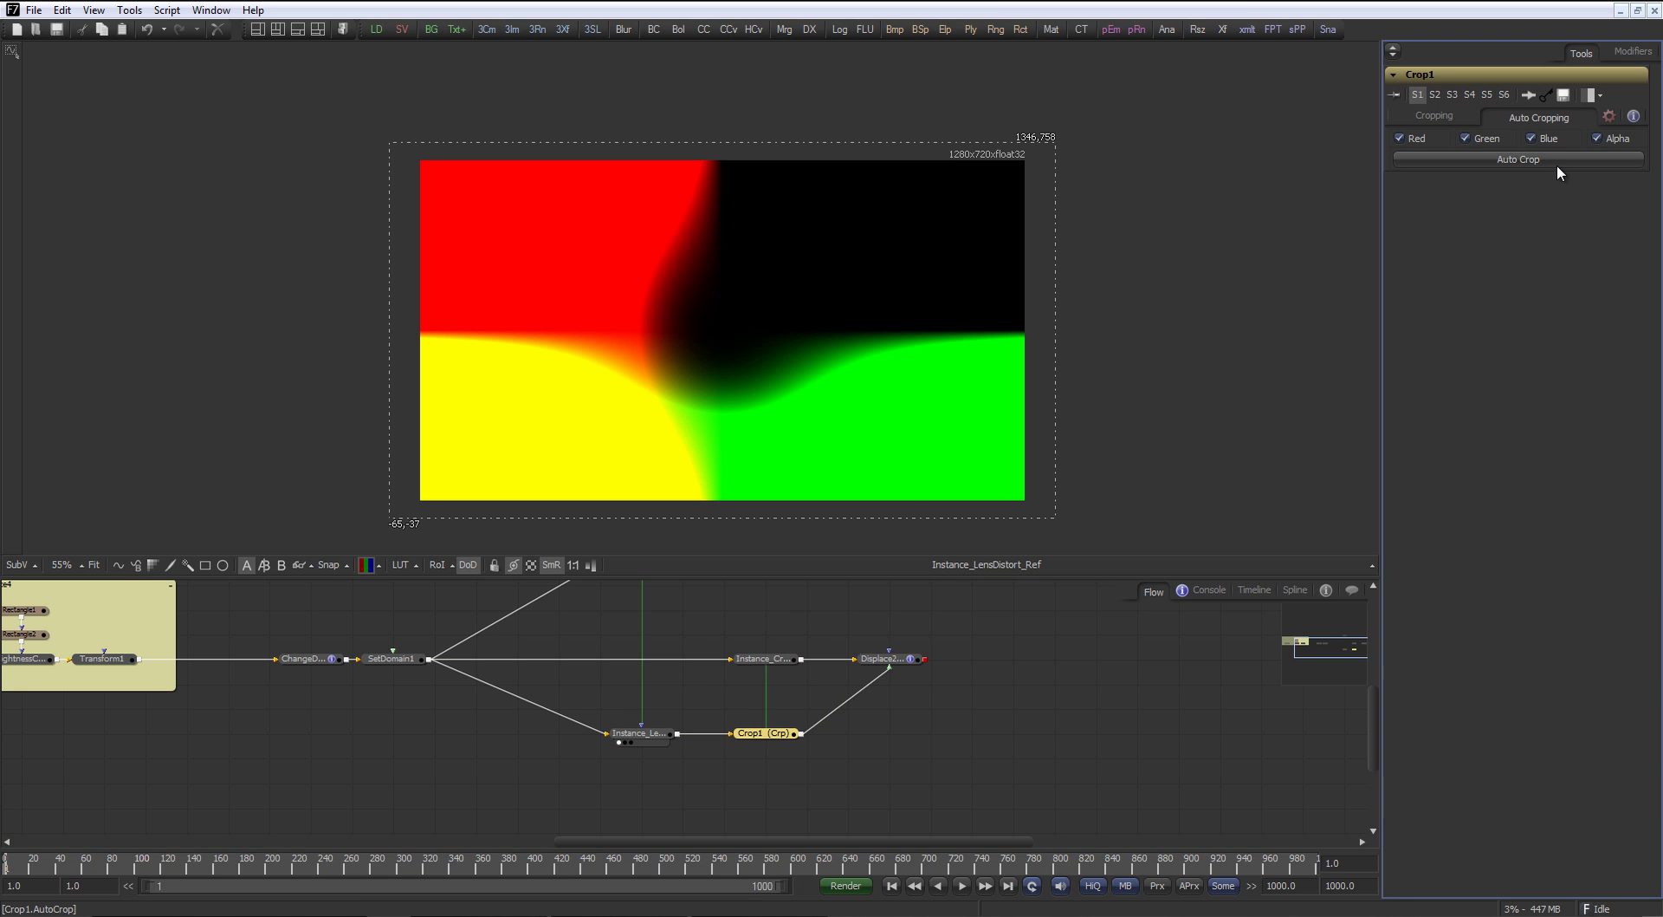
click(1556, 161)
drag(764, 733, 867, 351)
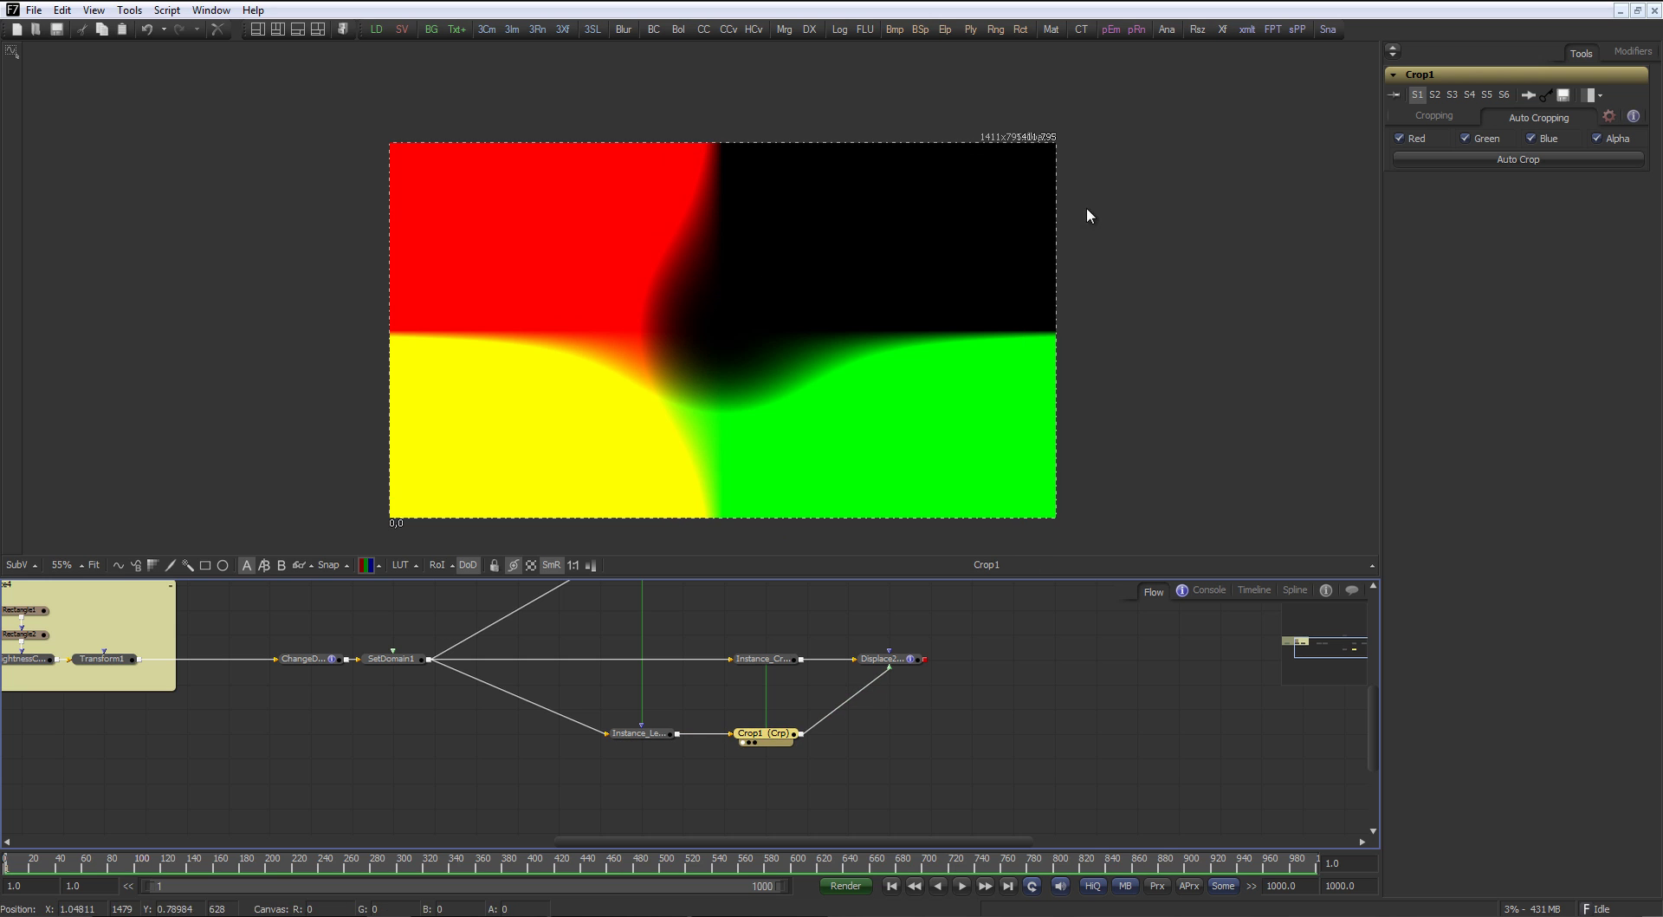
View the Instance_Crop1 output, followed by the Displace2_1_1 output, to check the full undistorted image
click(790, 663)
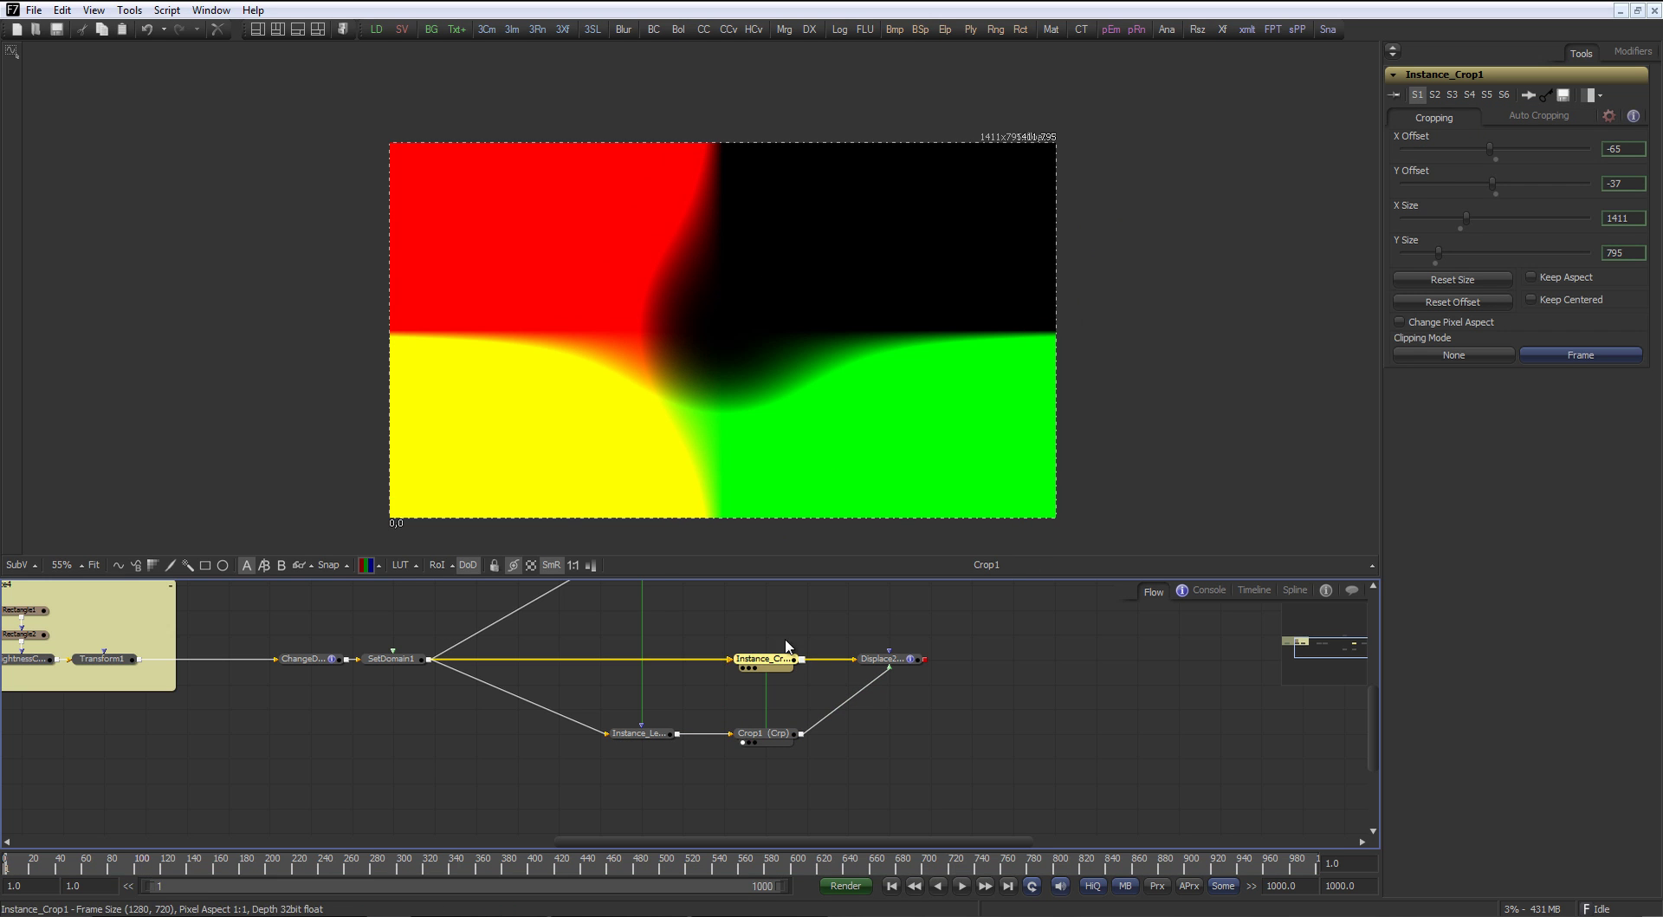
key(1)
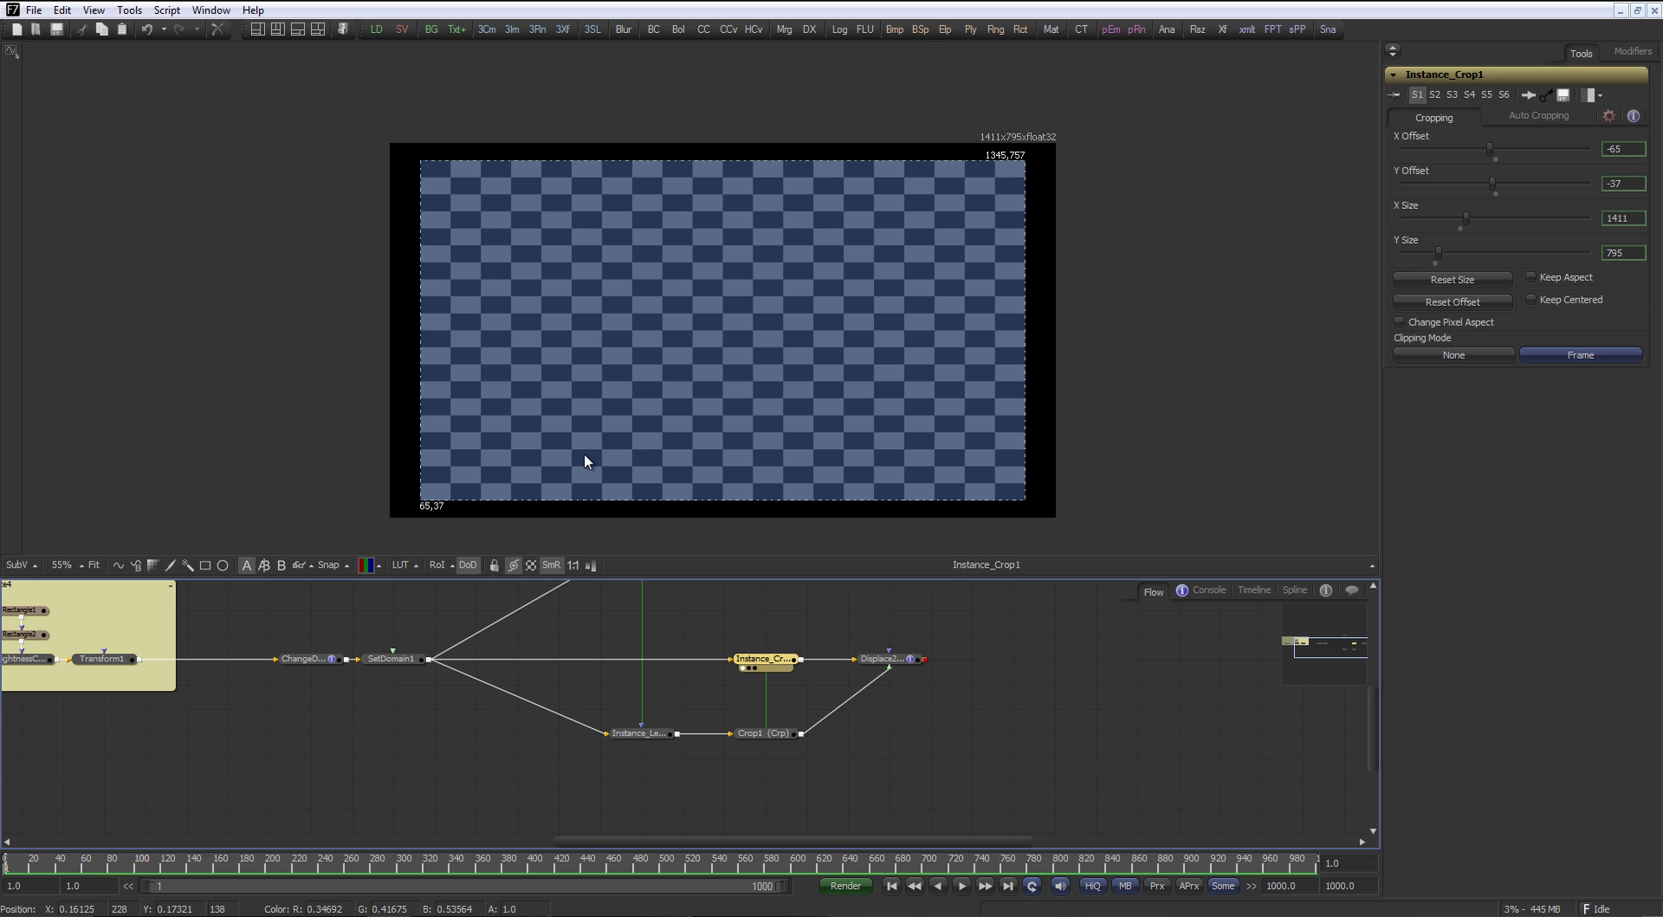
click(785, 610)
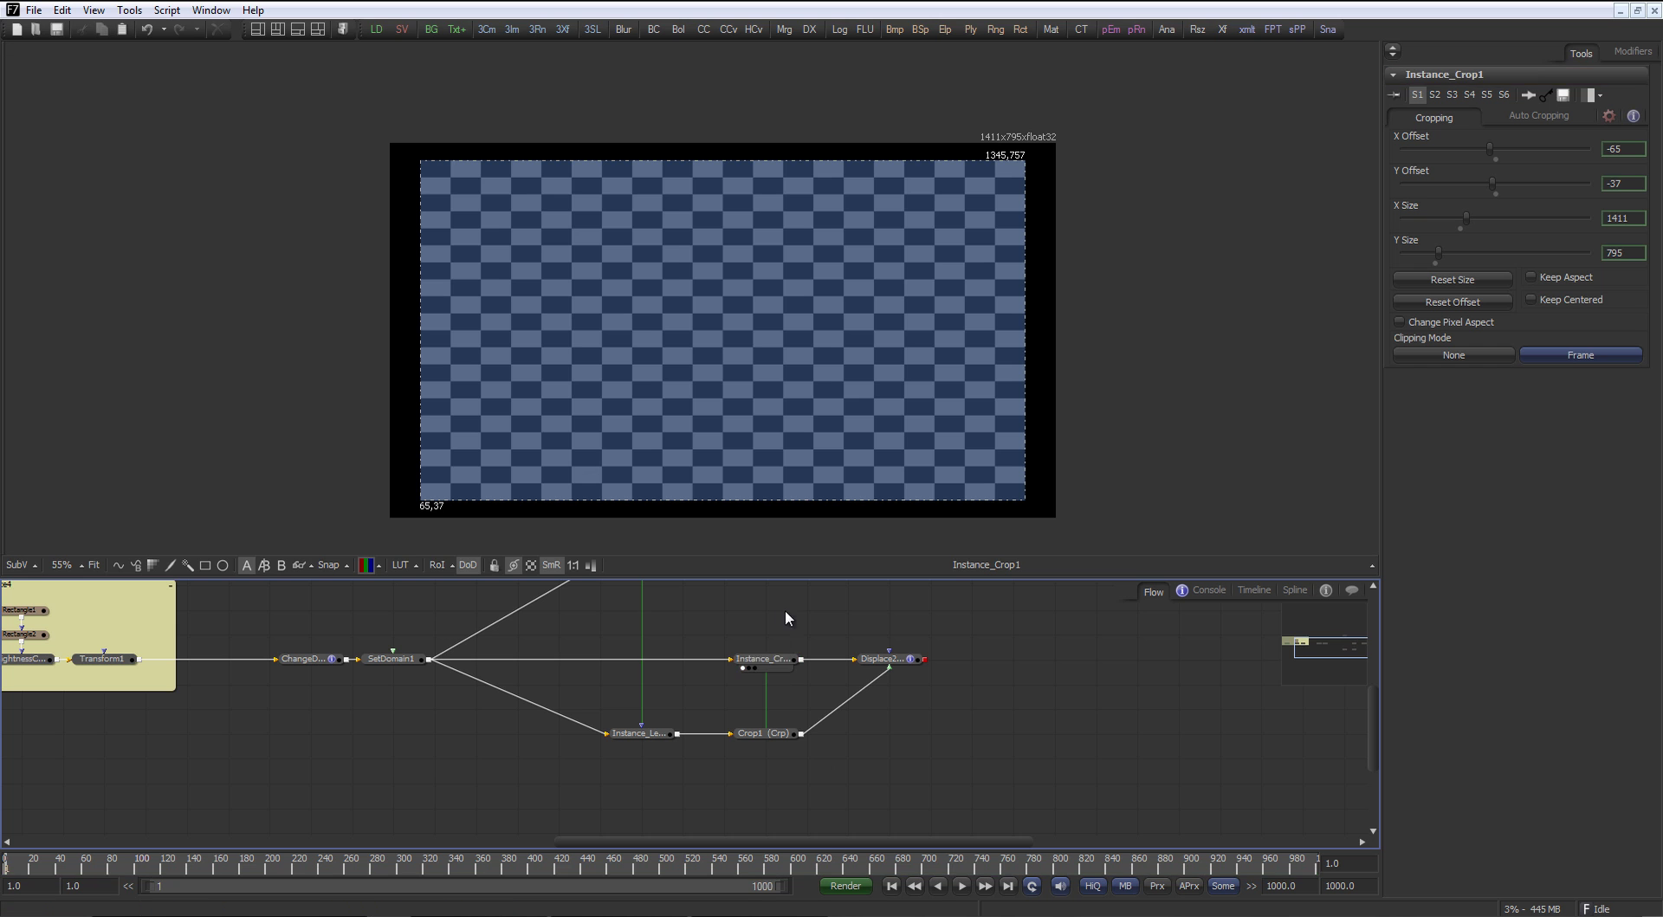
click(787, 665)
click(874, 622)
key(1)
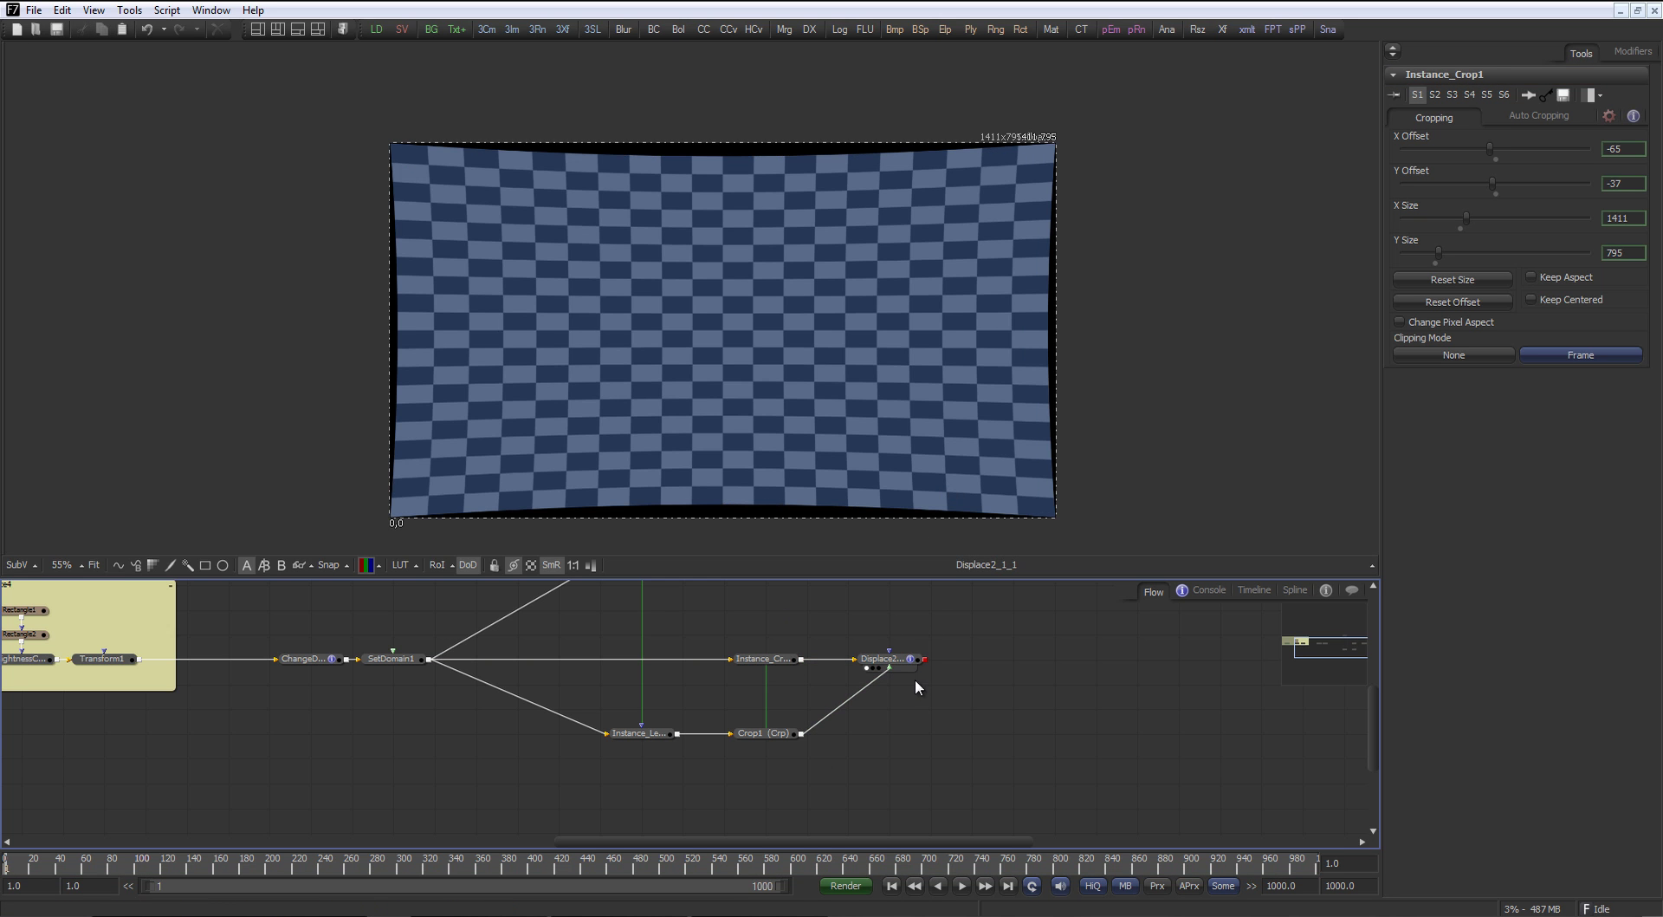
click(914, 669)
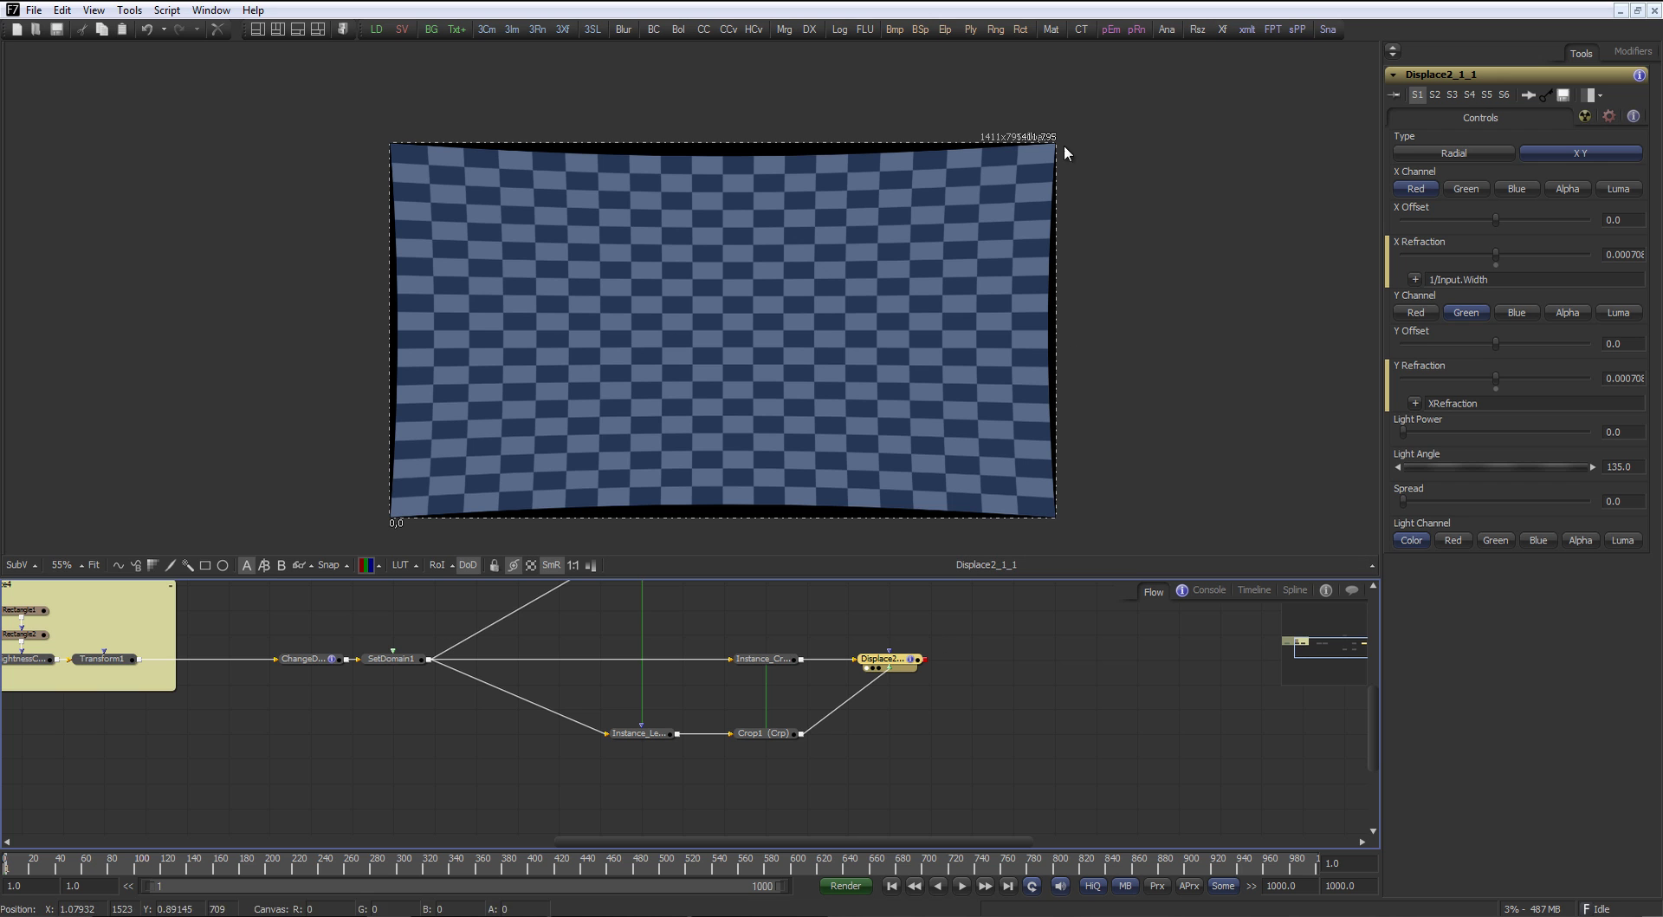
Add a Crop node after LensDistort_Ref and show its output in the viewer
drag(776, 608, 751, 713)
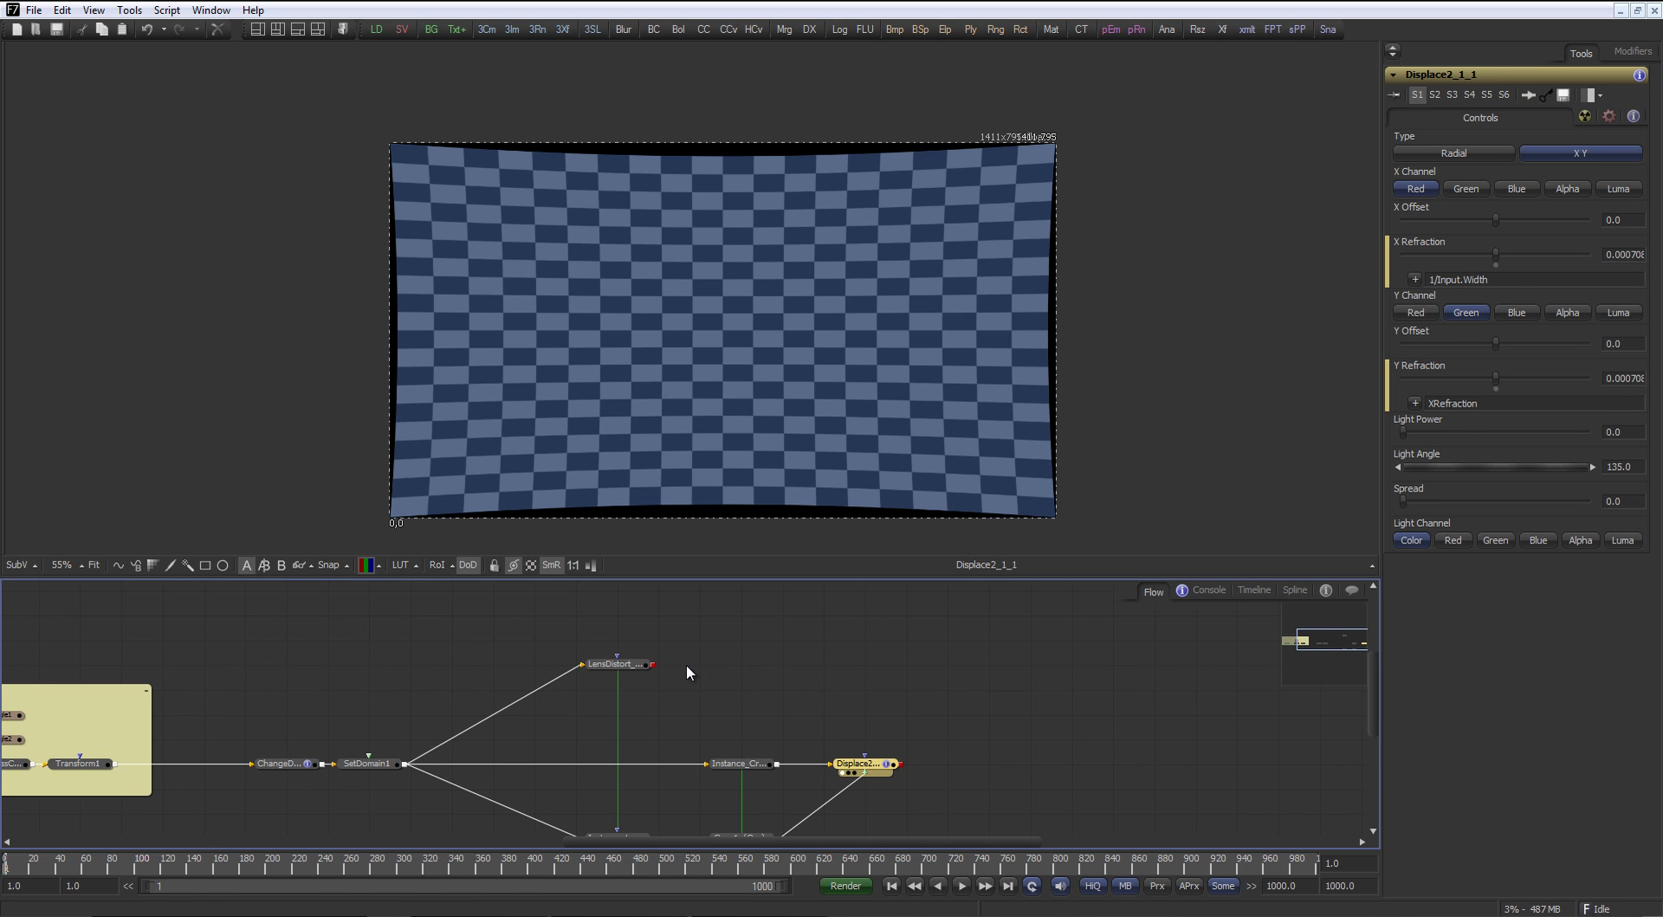
click(634, 662)
key(ctrl+space)
text(crop)
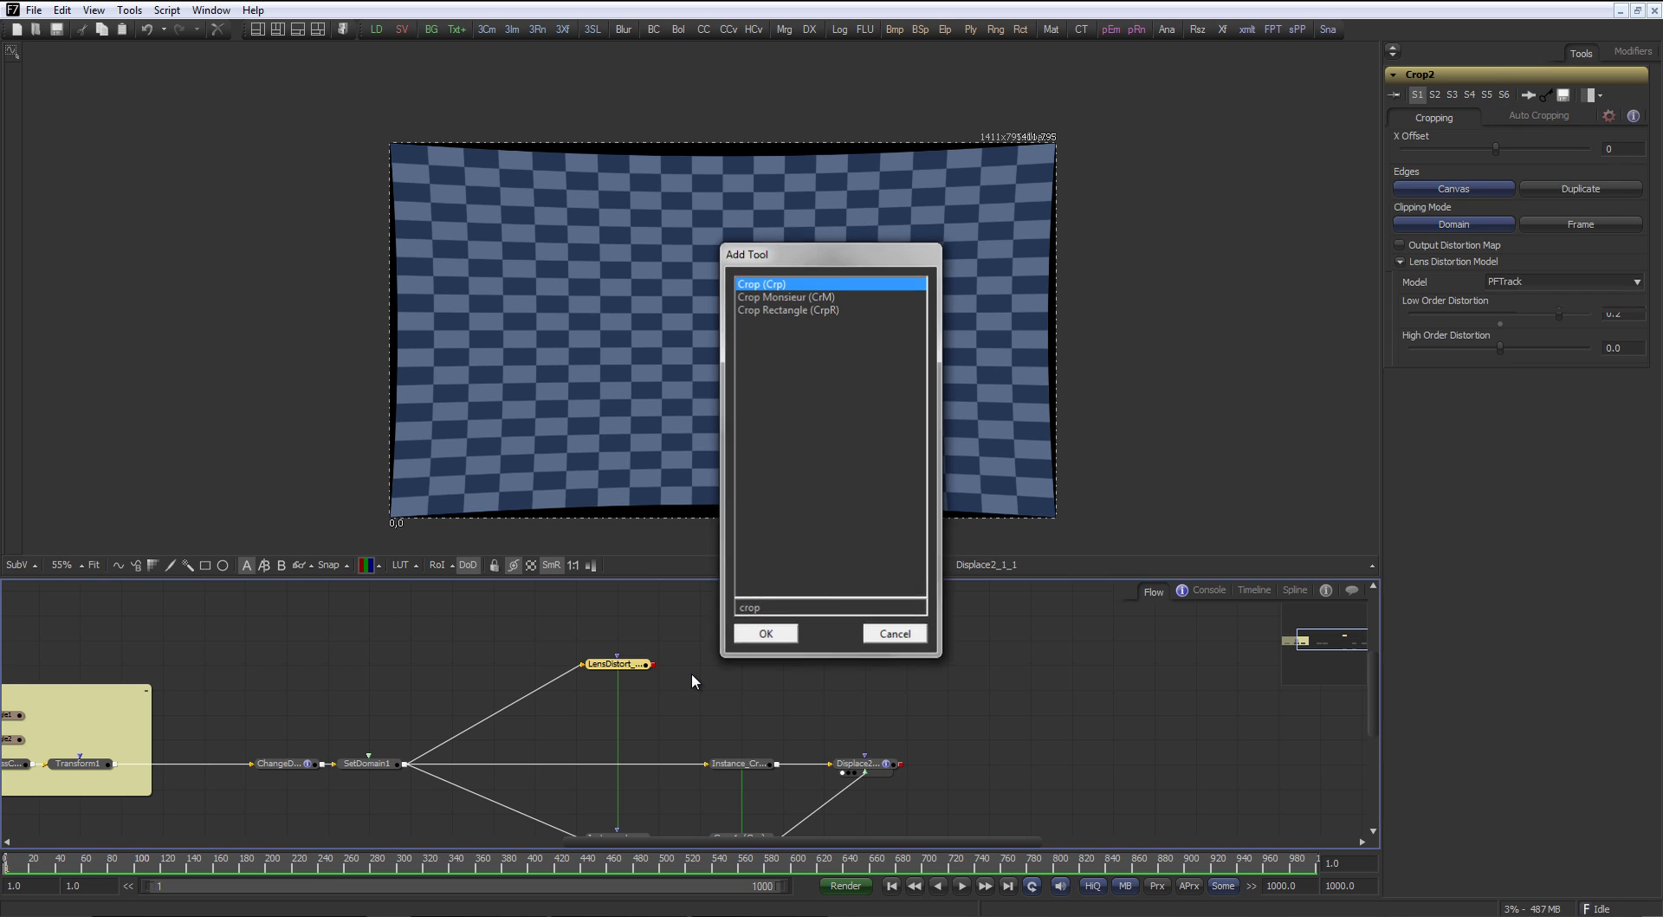
key(Return)
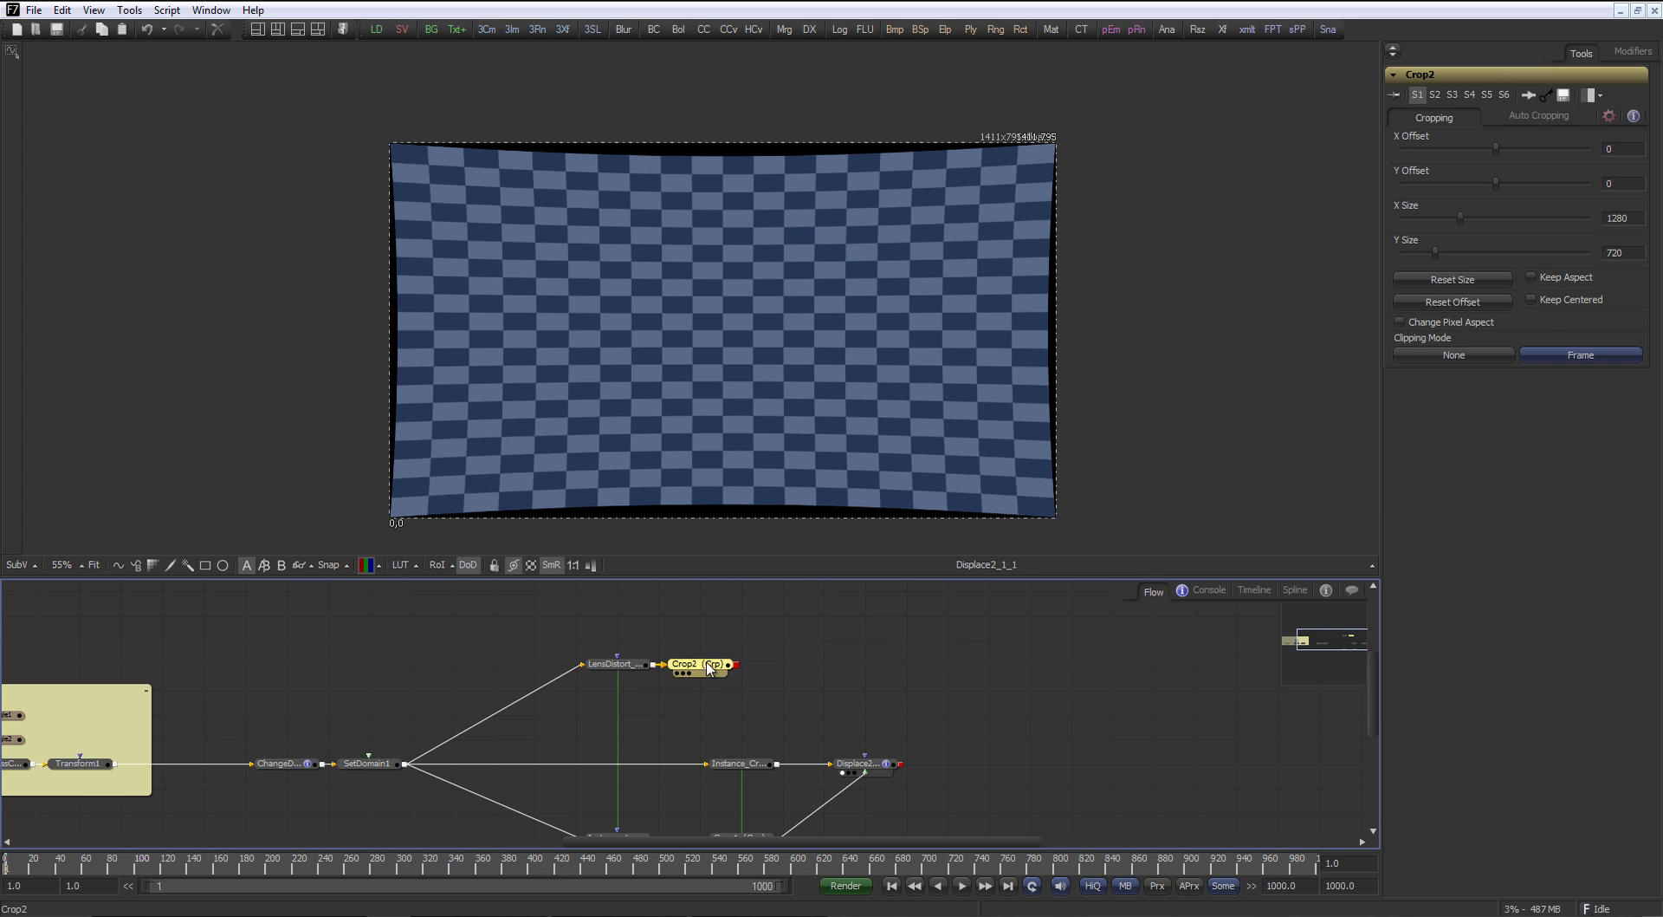
drag(707, 664, 786, 381)
Auto-crop the new Crop node after LensDistort_Ref to the extent of the undistorted image, using all four channels
click(1560, 115)
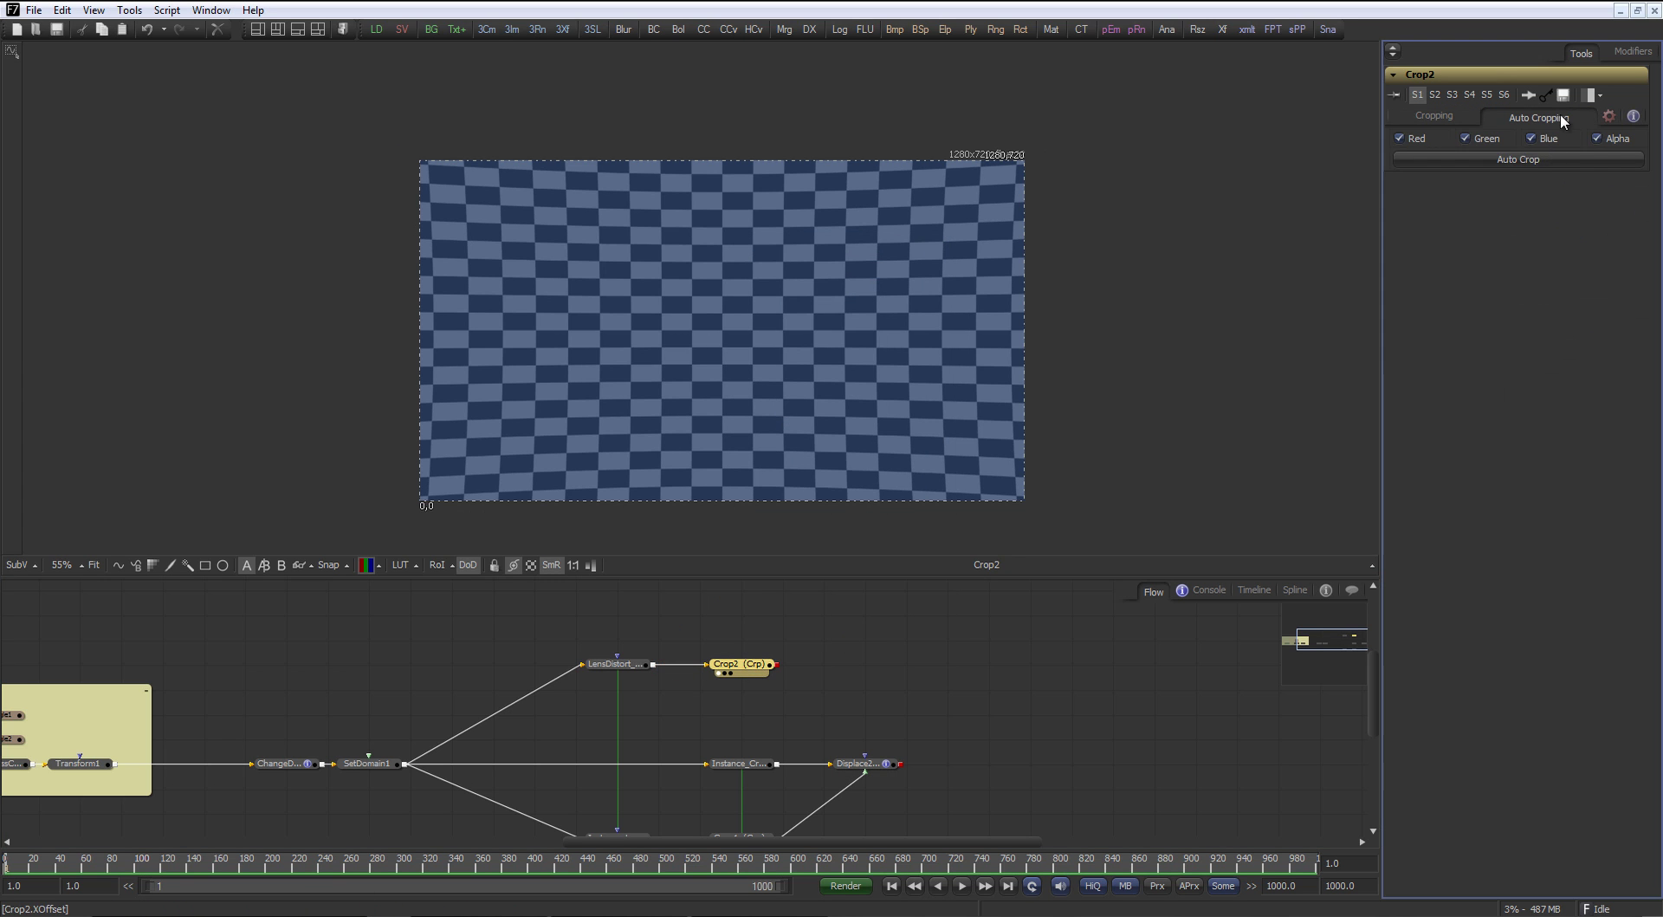
click(1557, 157)
click(910, 677)
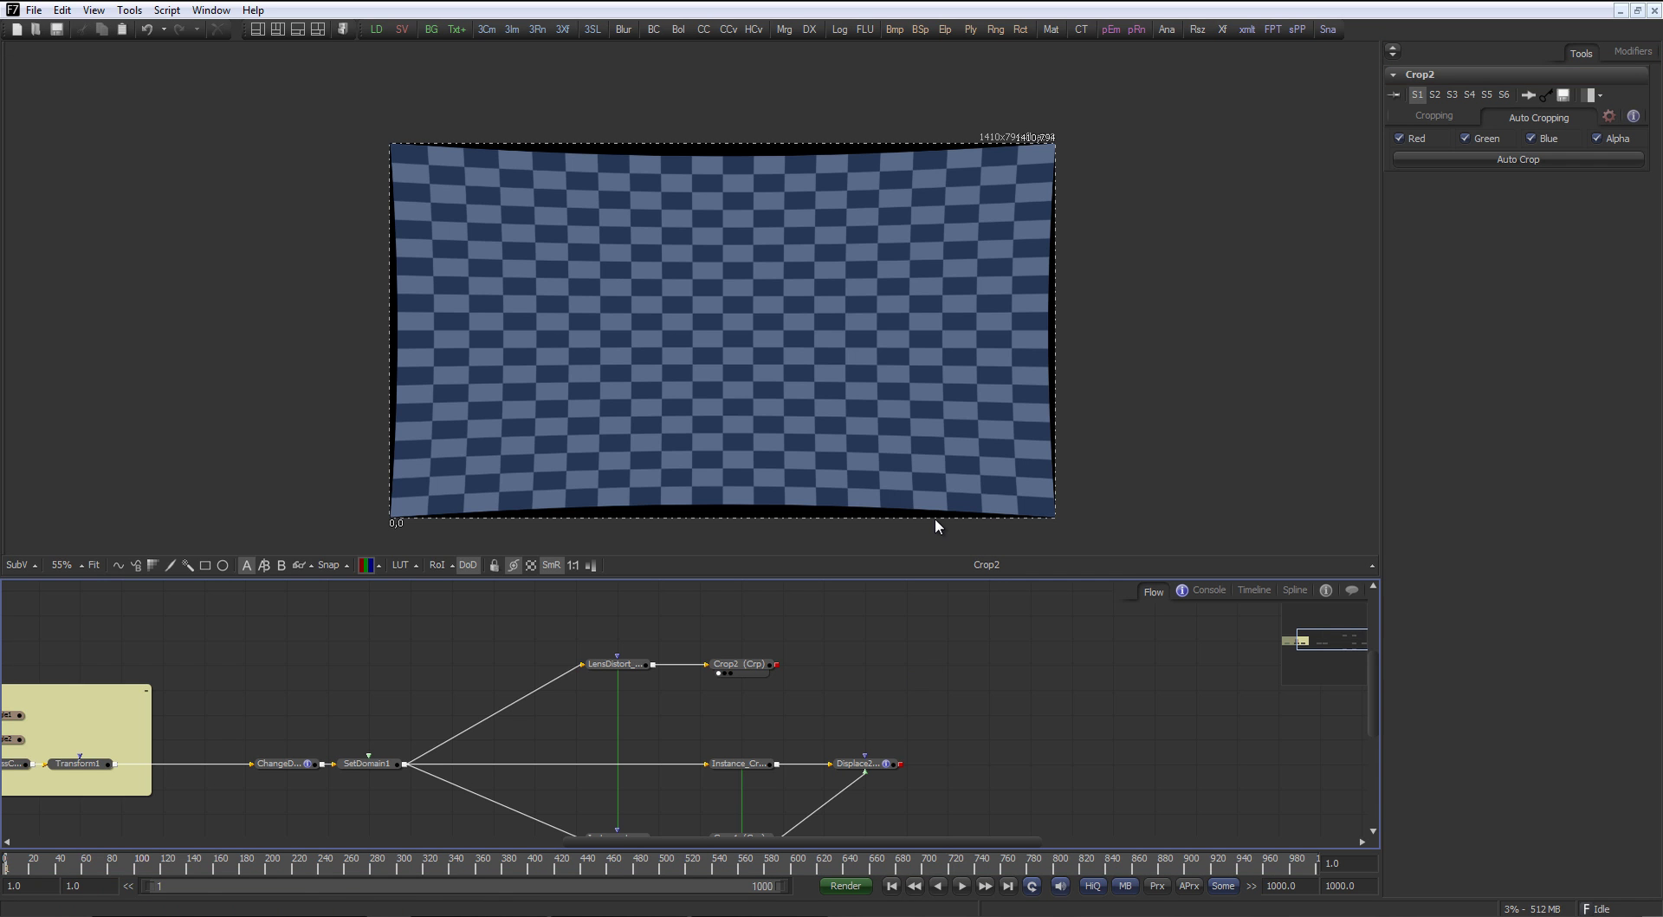
View the Instance_LensDistort_Ref distortion map, followed by the Crop1 output, to compare their frame and domain
scroll(820, 338, down, 2)
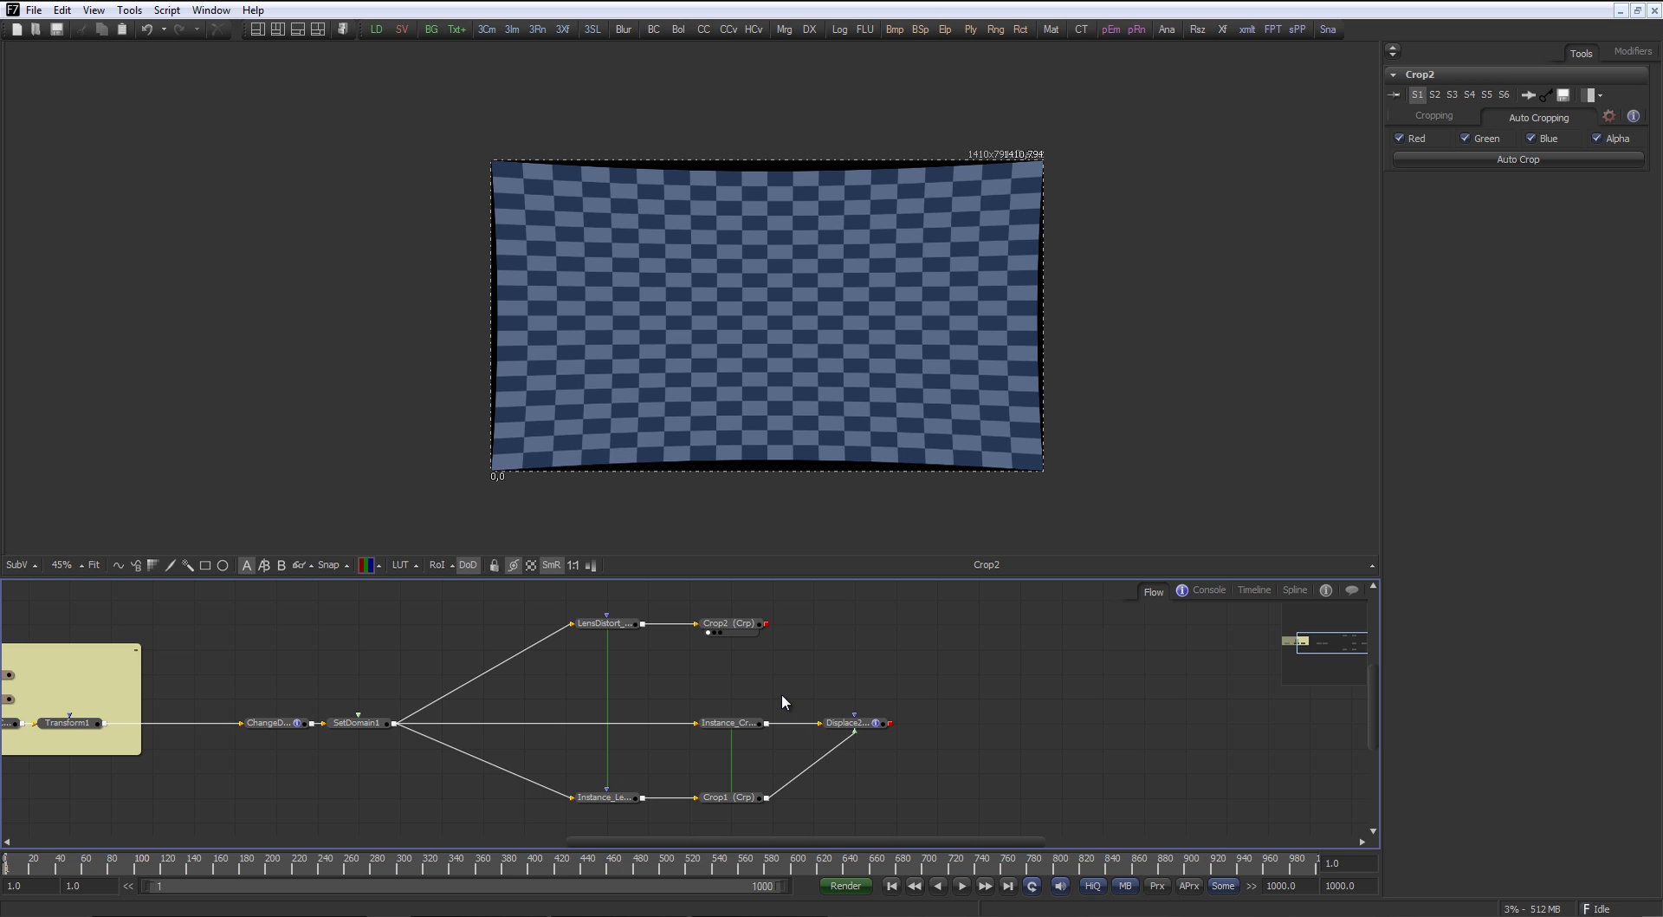
click(624, 801)
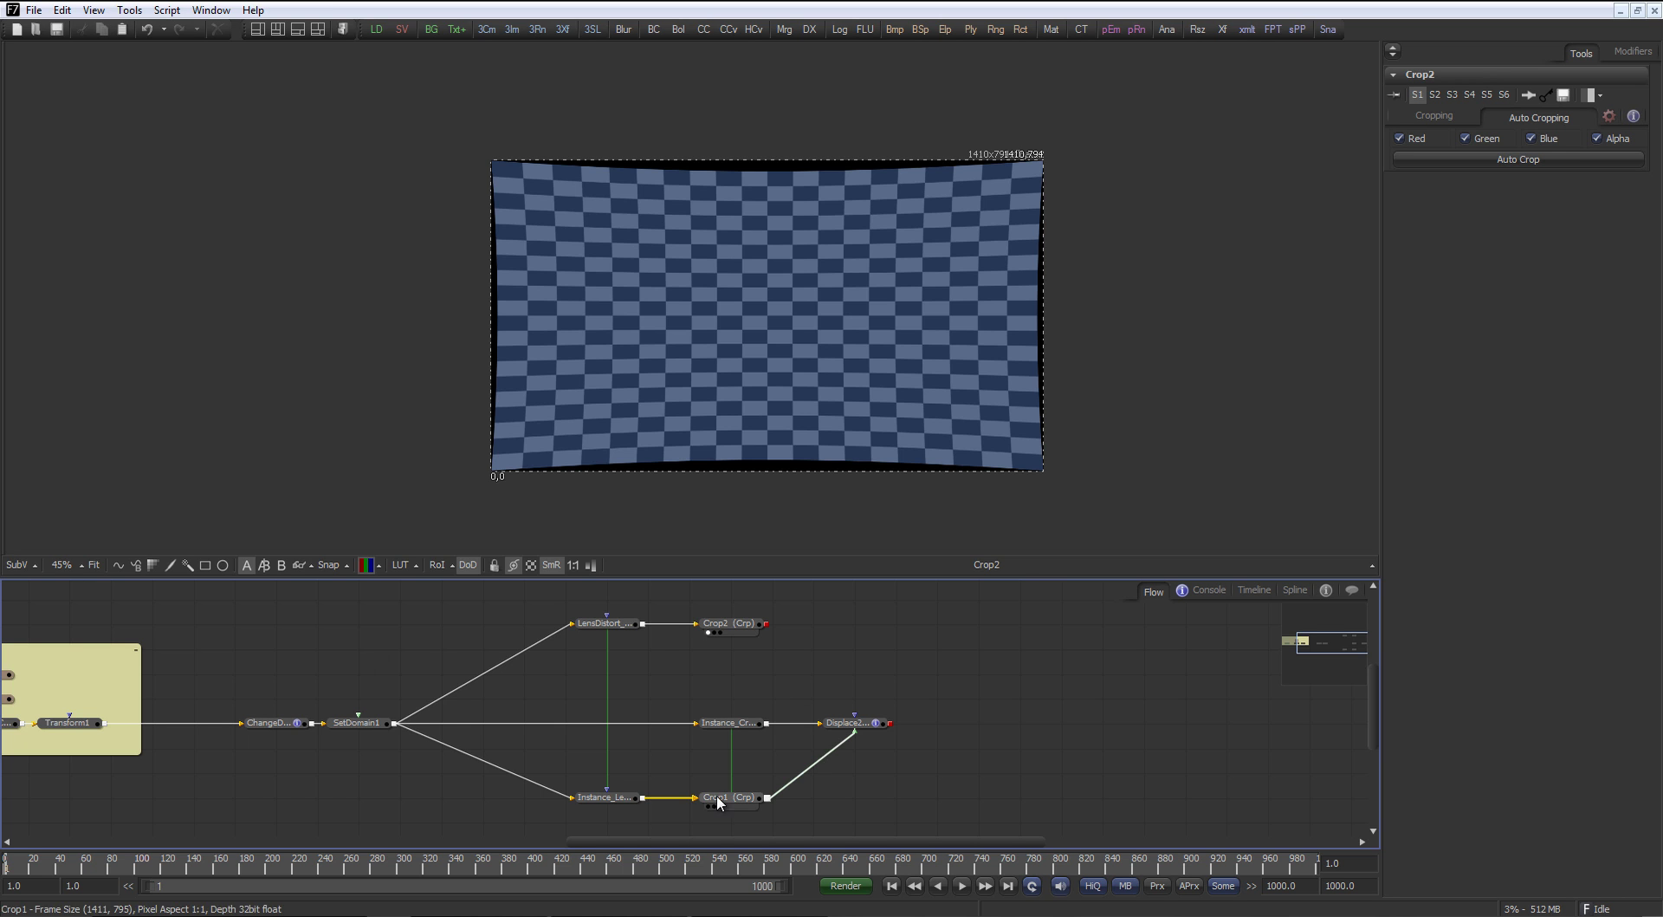
drag(624, 809, 817, 412)
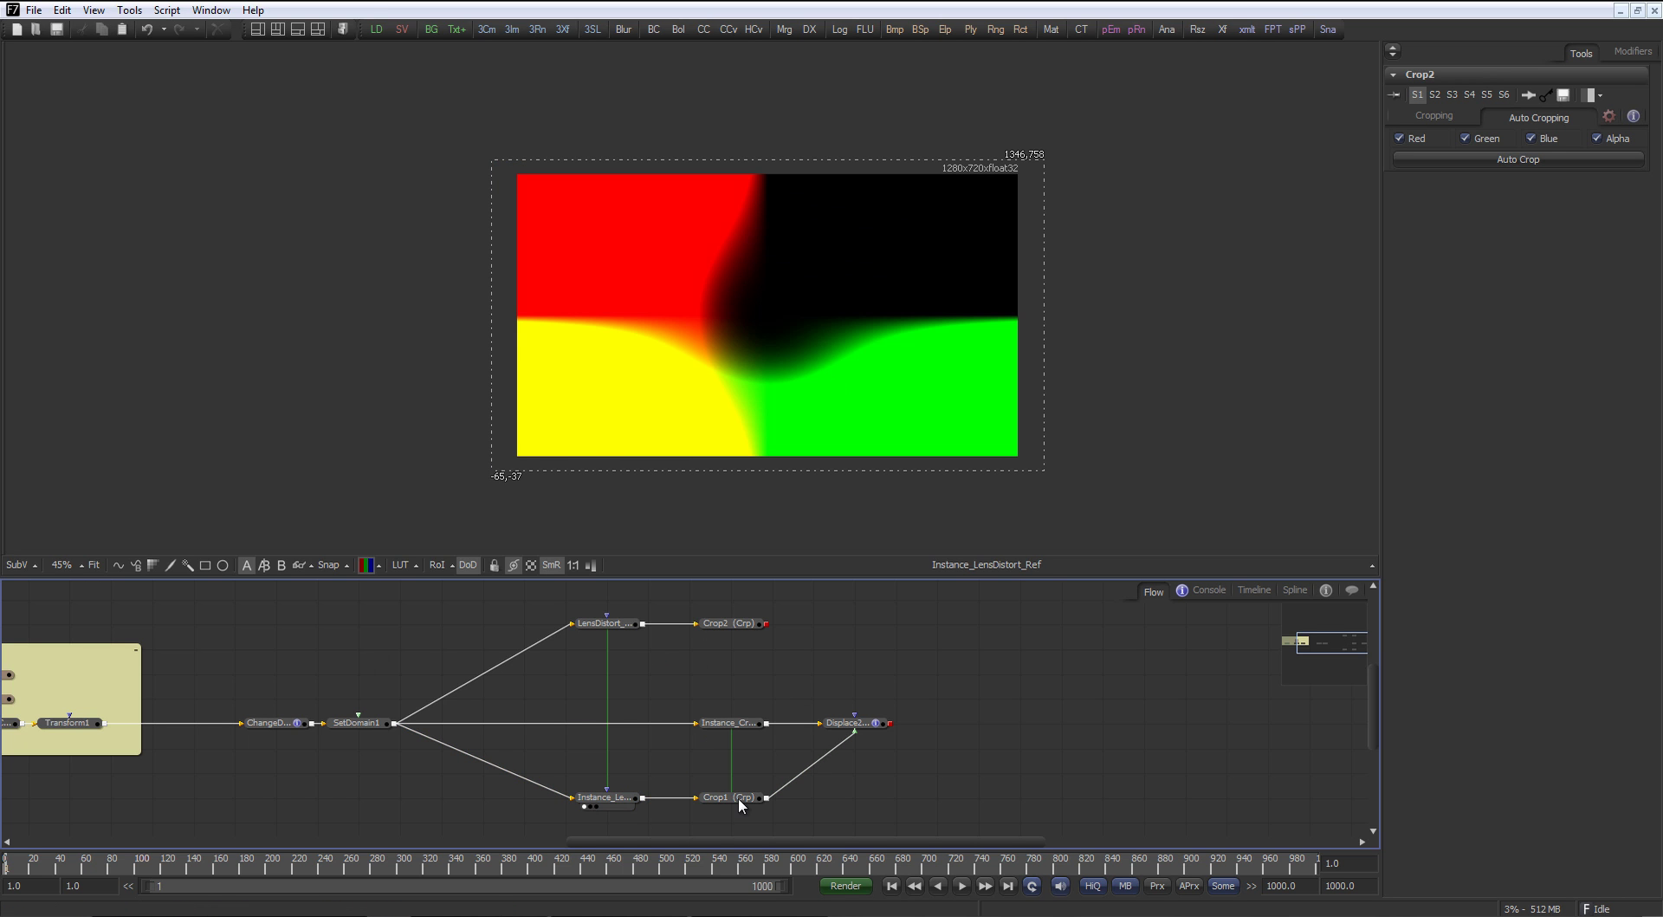
drag(738, 797, 739, 648)
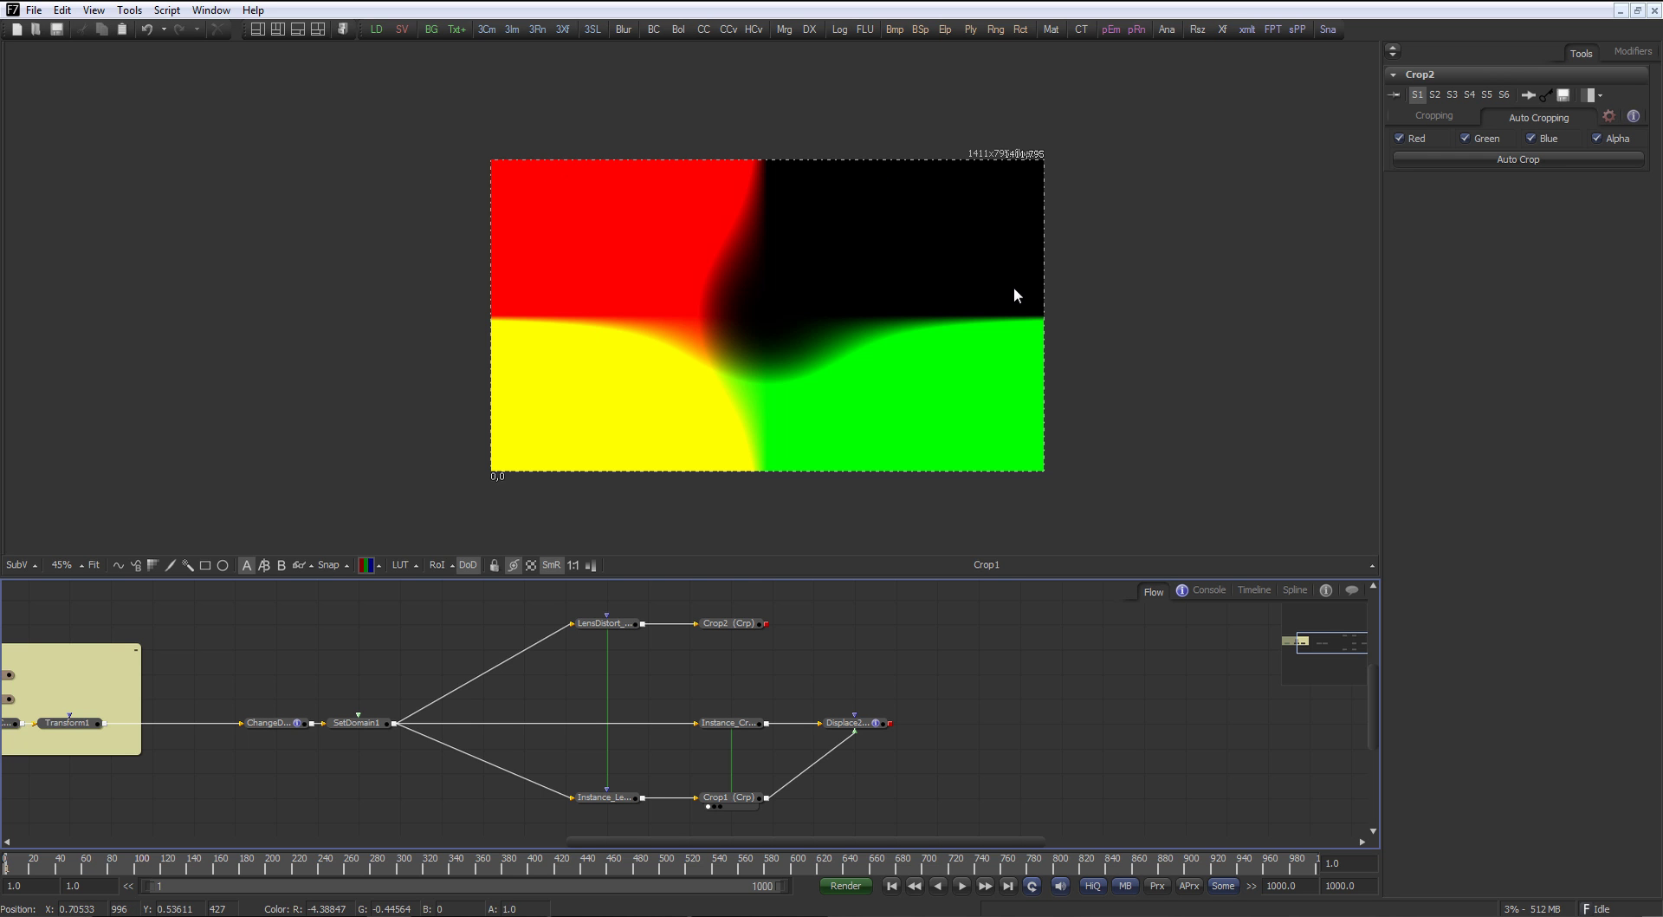
Move the Displace2_1_1 node slightly farther from Instance_Crop1 and show its output in the viewer
drag(857, 723, 896, 723)
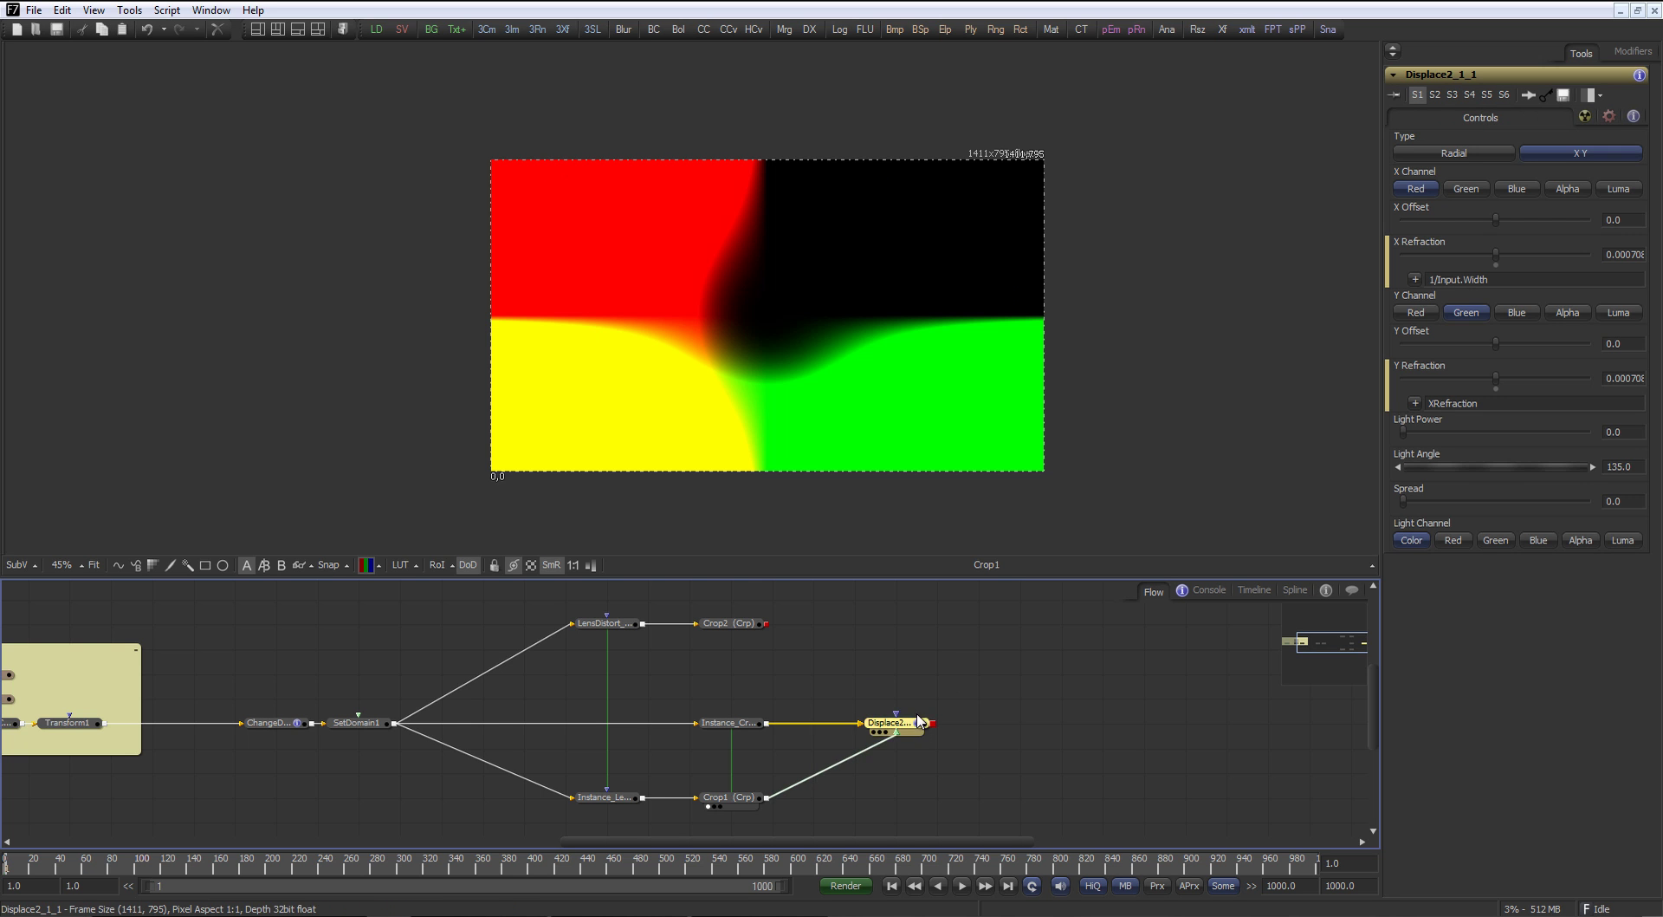
key(1)
click(902, 660)
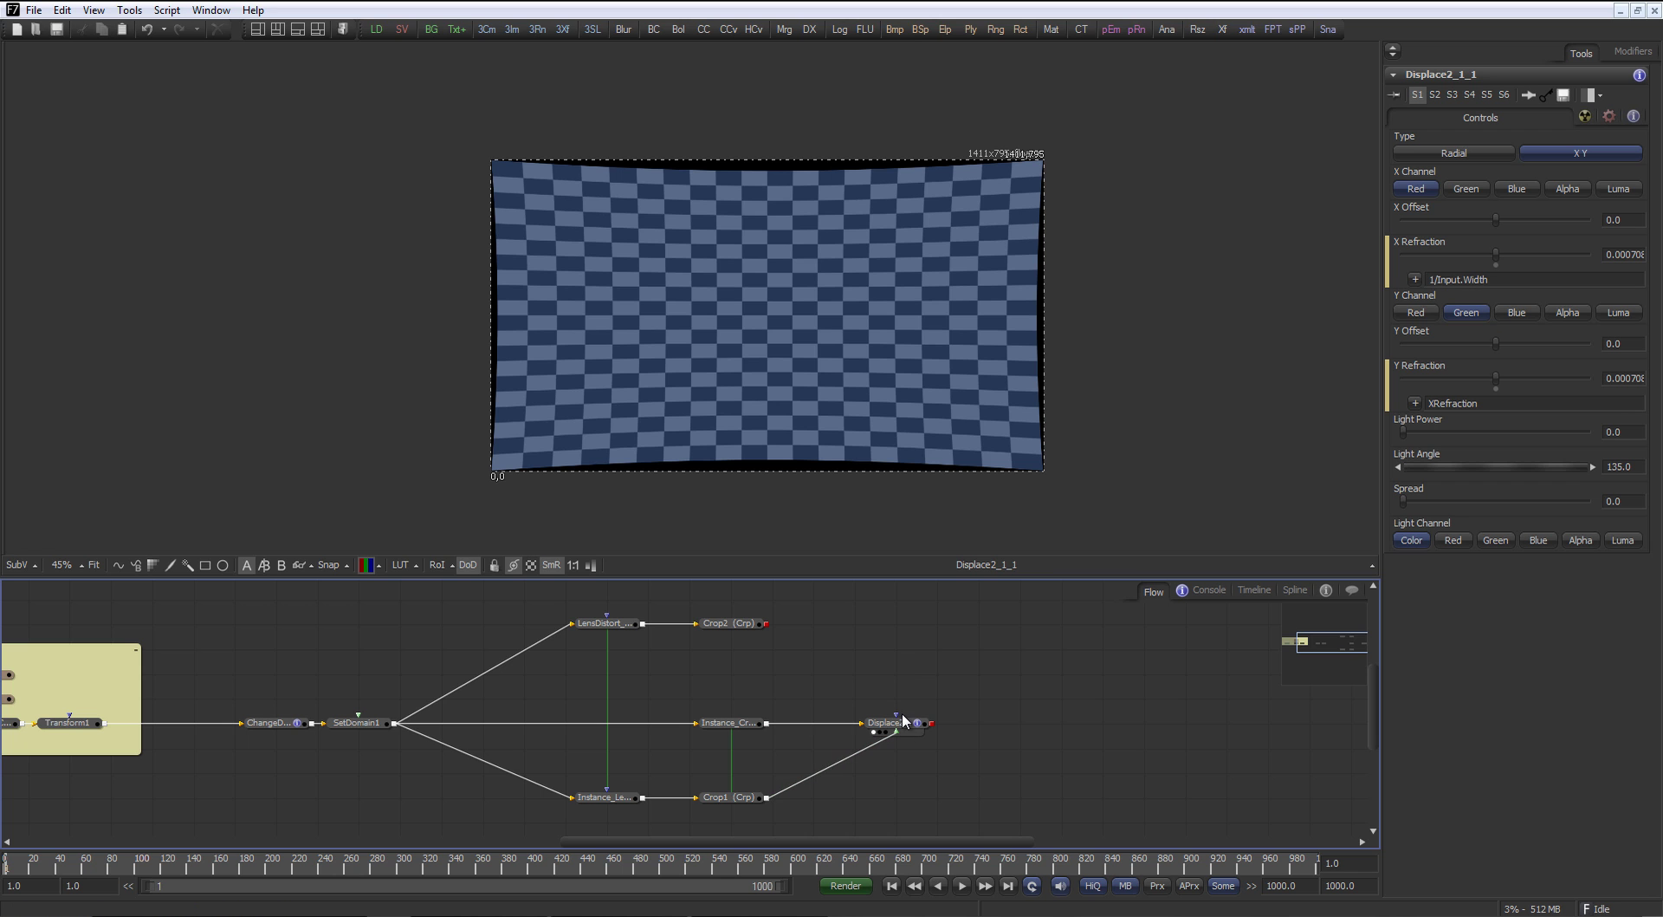
mouse_move(271, 734)
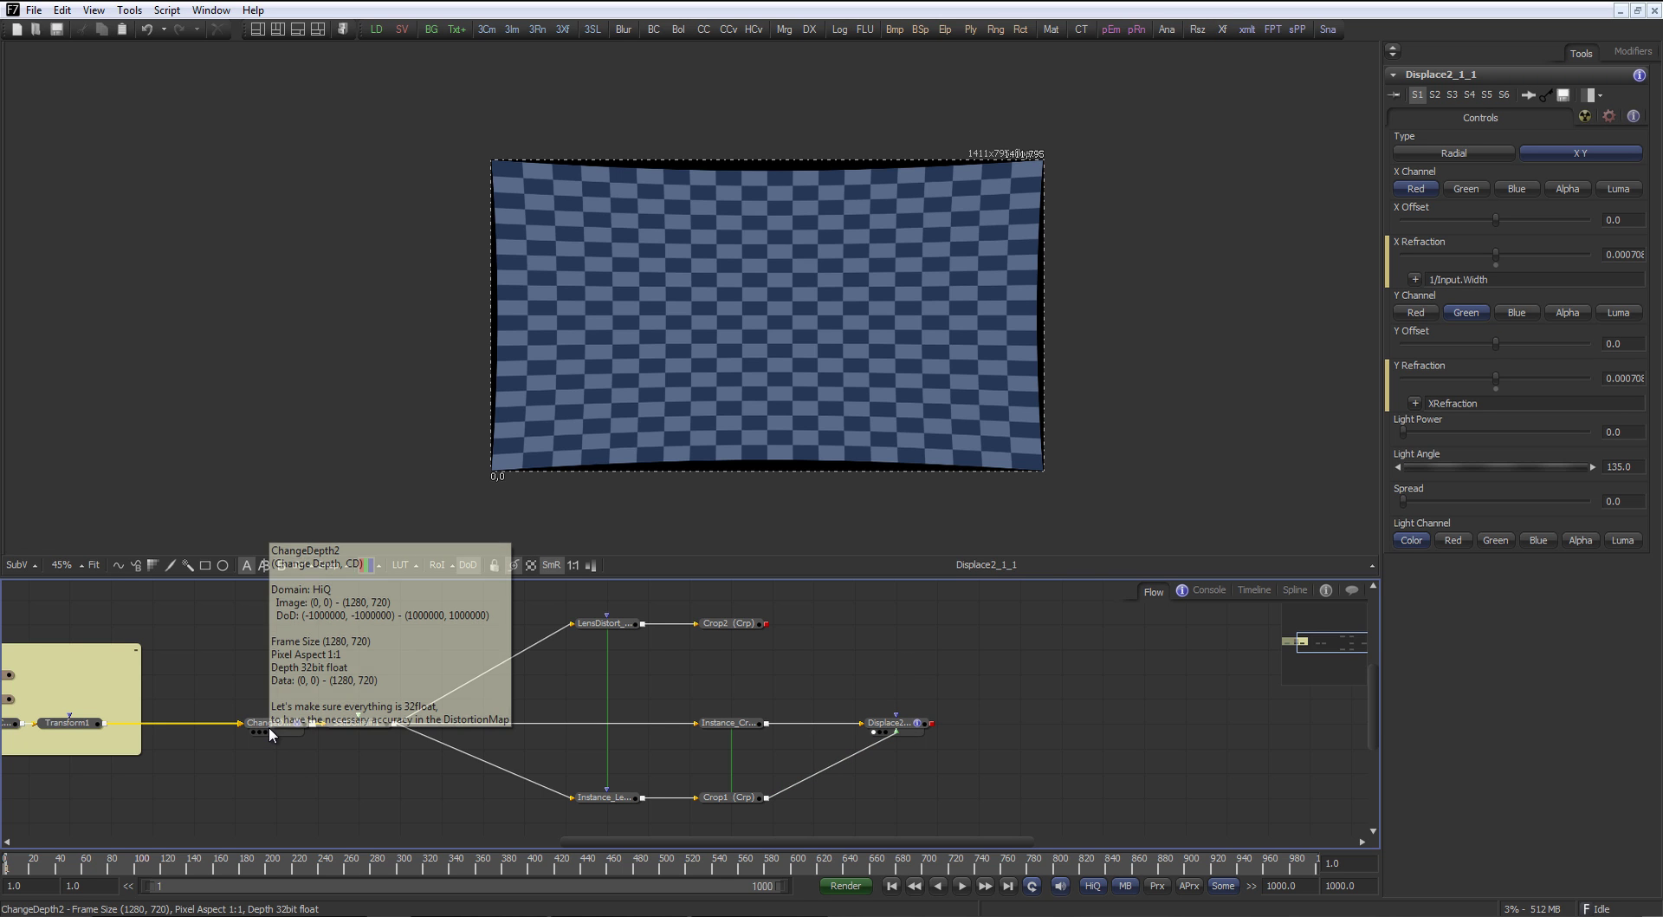